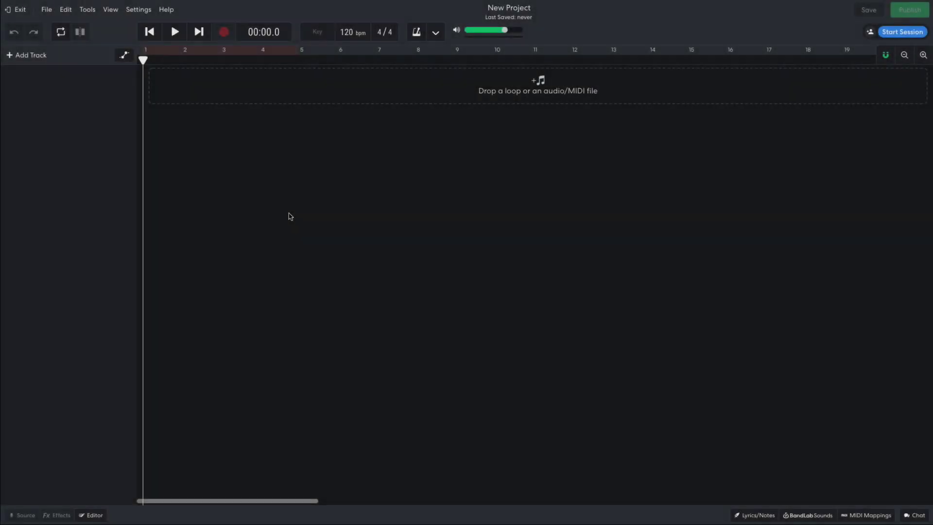
Set the project tempo to 136 bpm and the key to F minor.
left_click(346, 32)
type("136")
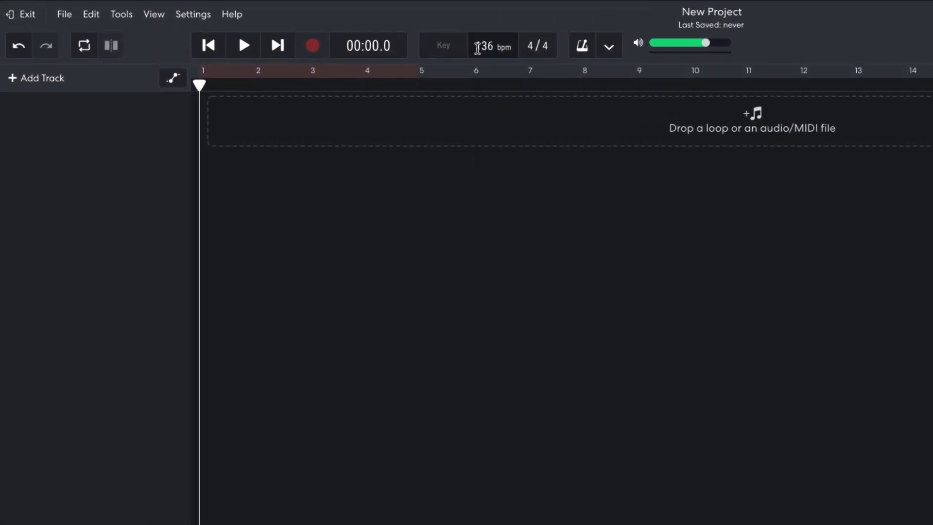
left_click(445, 48)
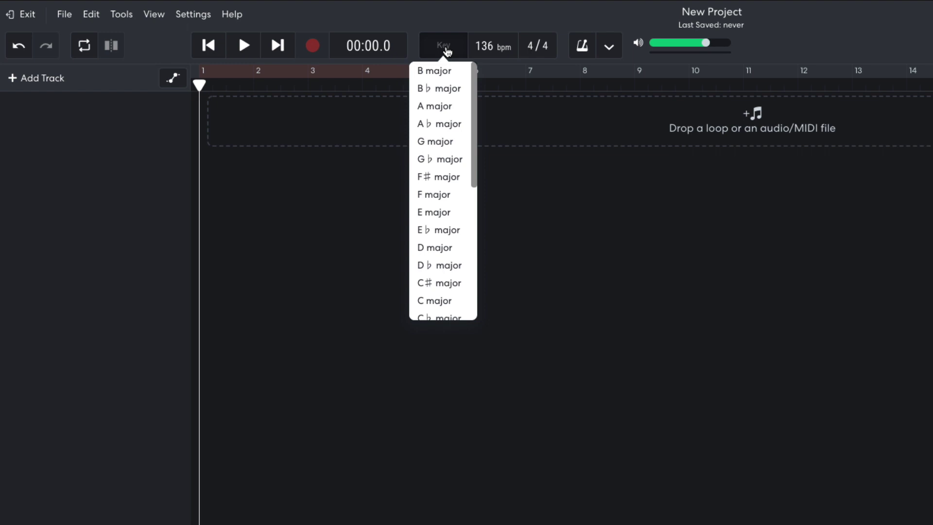
left_click_drag(475, 80, 466, 190)
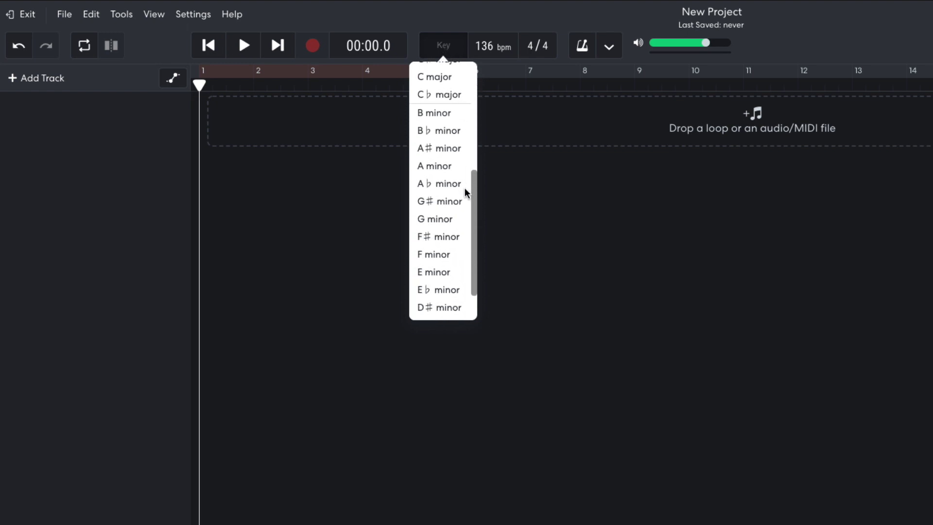
left_click(440, 254)
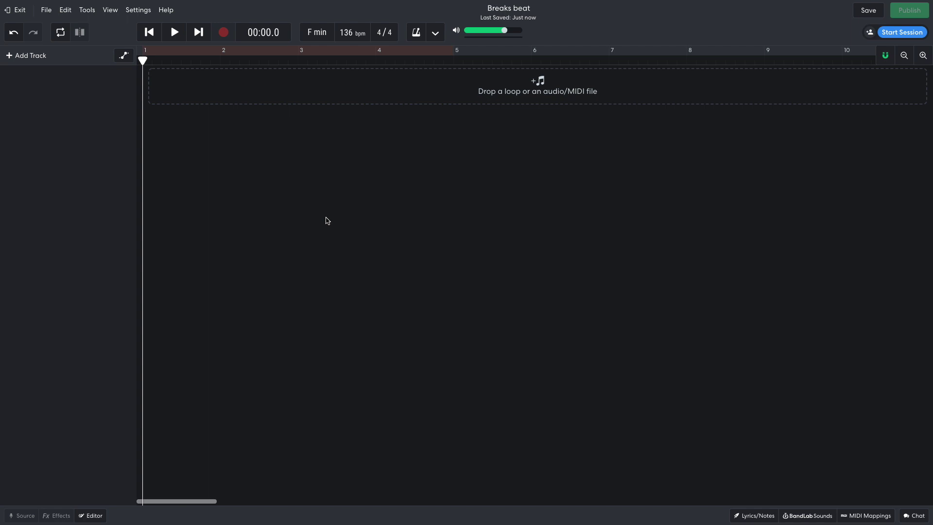
Add a sampler track and load the Kick10_Oneshot_WCHipHop one-shot onto its first pad.
left_click(39, 56)
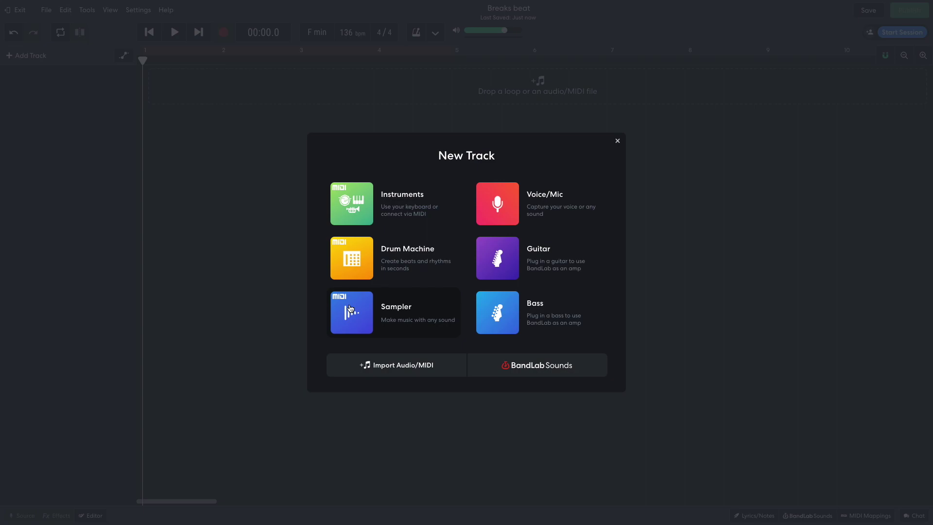
left_click(350, 308)
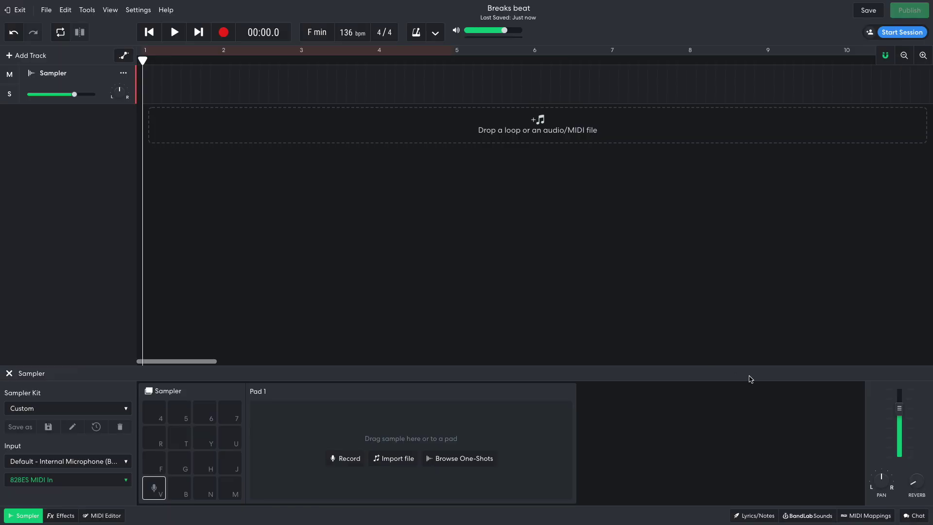
left_click(807, 515)
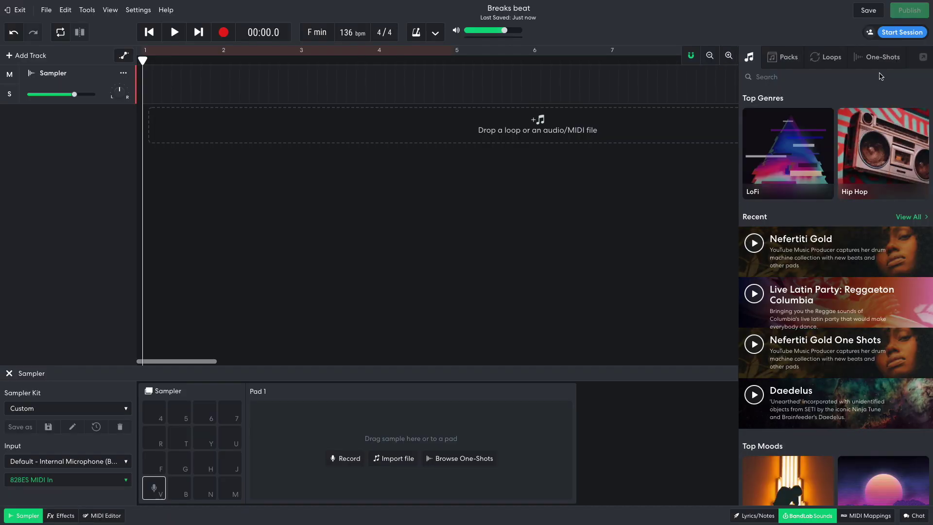
left_click(881, 58)
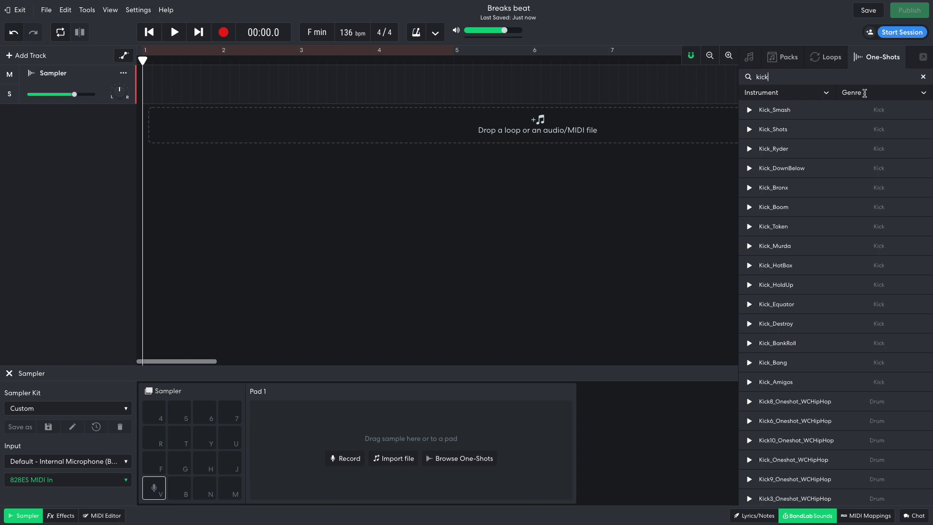
left_click_drag(780, 442, 155, 493)
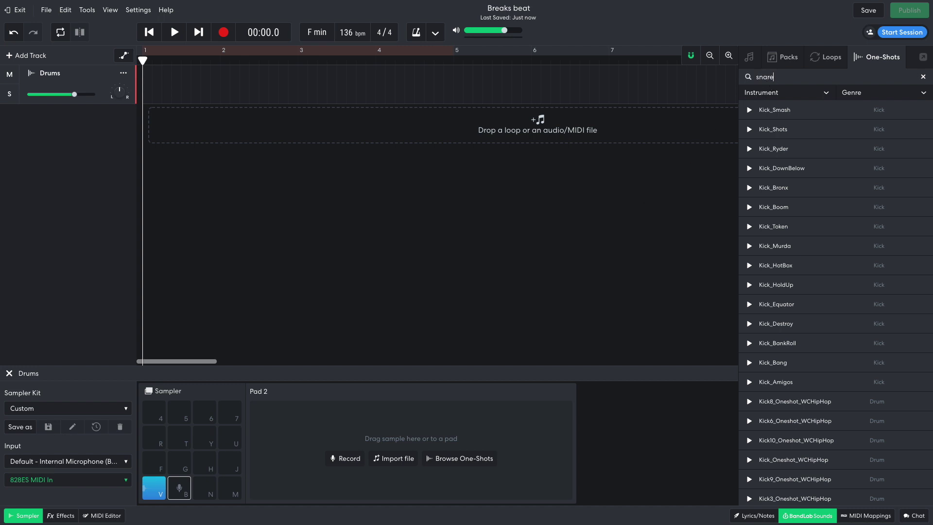
Load Snare_OG onto pad 2, audition kick and snare, and lower the snare volume to −11 dB.
scroll(782, 387, "down", 2)
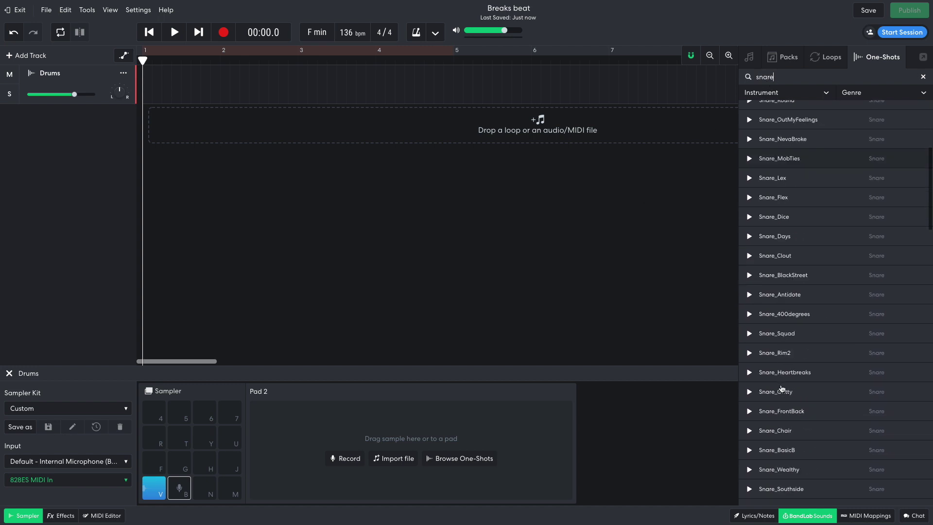
scroll(782, 388, "down", 7)
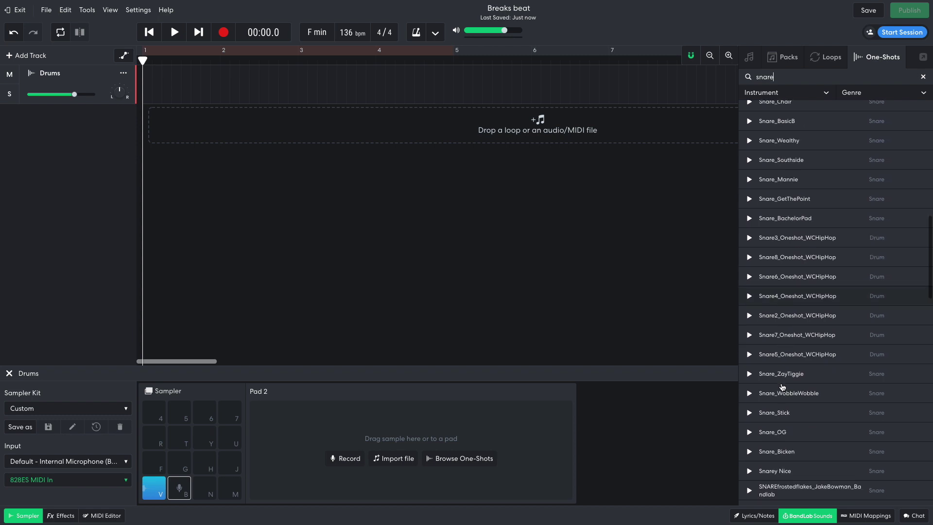
left_click_drag(774, 431, 178, 488)
key("v")
key("b")
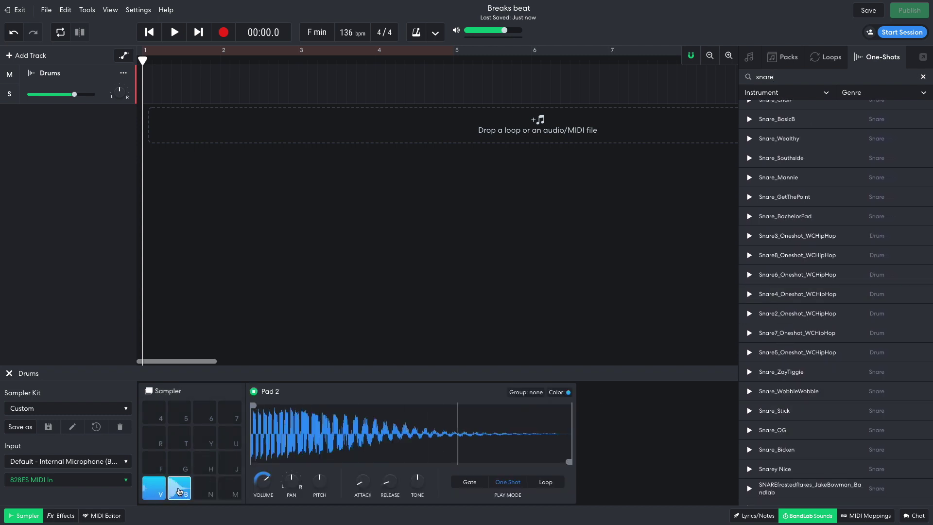
key("v")
key("b")
left_click_drag(263, 482, 260, 506)
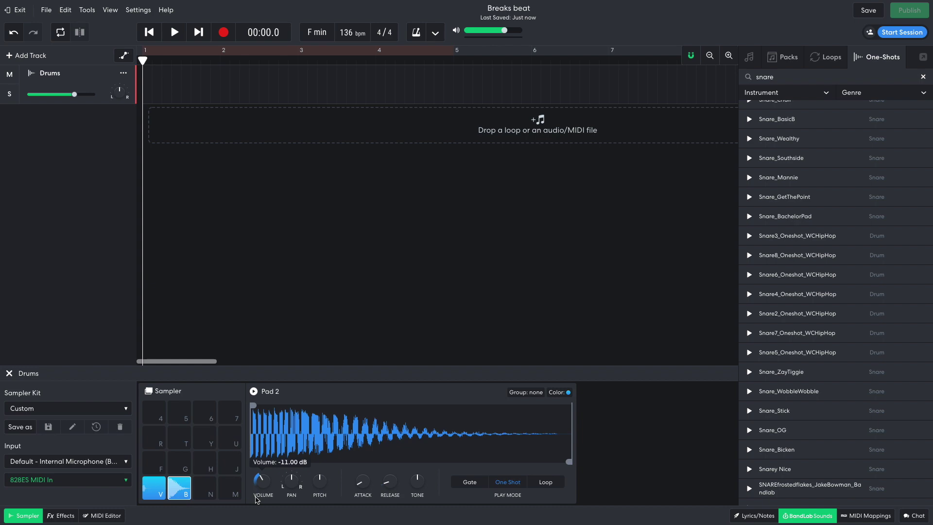
Record a kick and snare pattern from the pads and play it back.
key("b")
left_click(162, 490)
key("b")
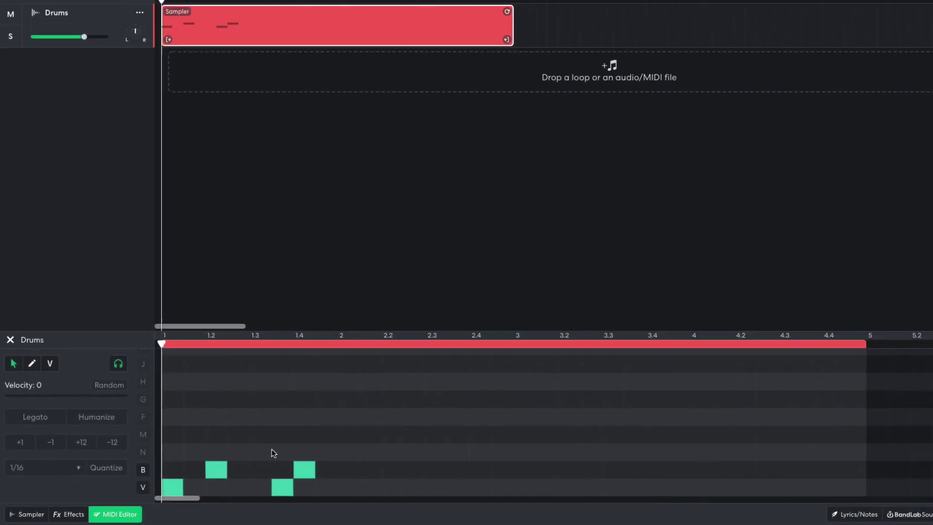
key("space")
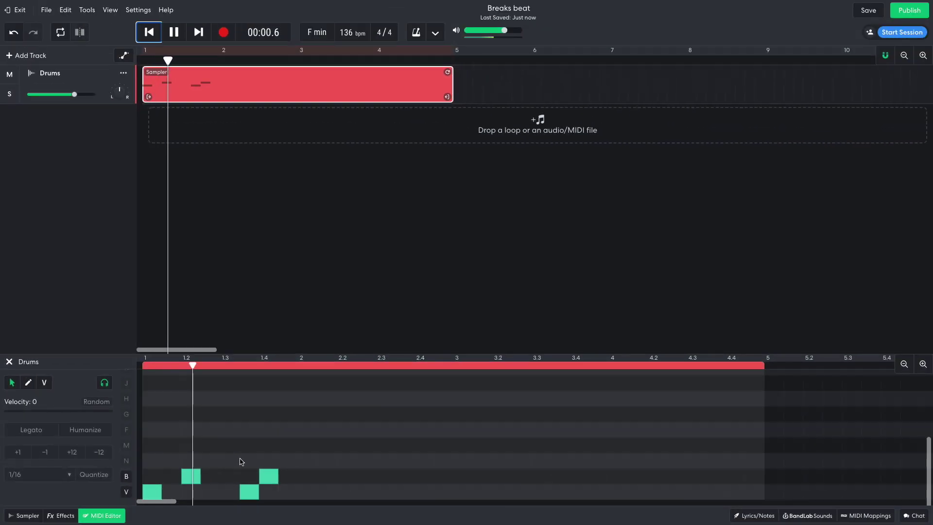
key("space")
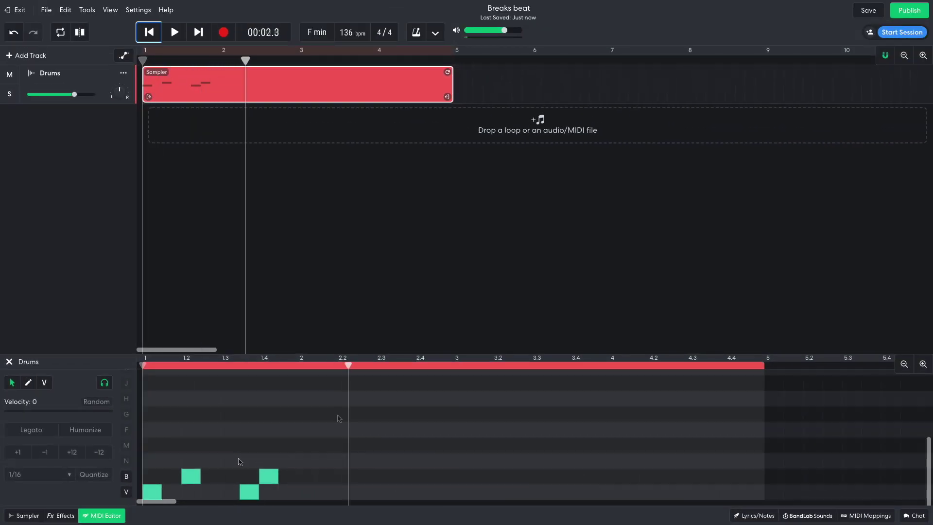
key("Return")
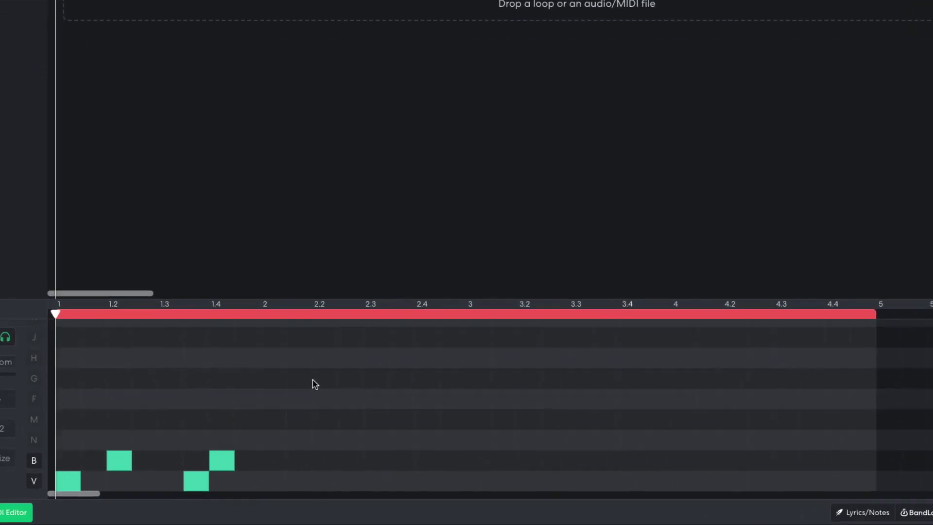
Copy the drum notes, add a kick after the 2.4 snare, and duplicate them across four bars.
left_click_drag(338, 417, 146, 506)
left_click_drag(37, 499, 260, 492)
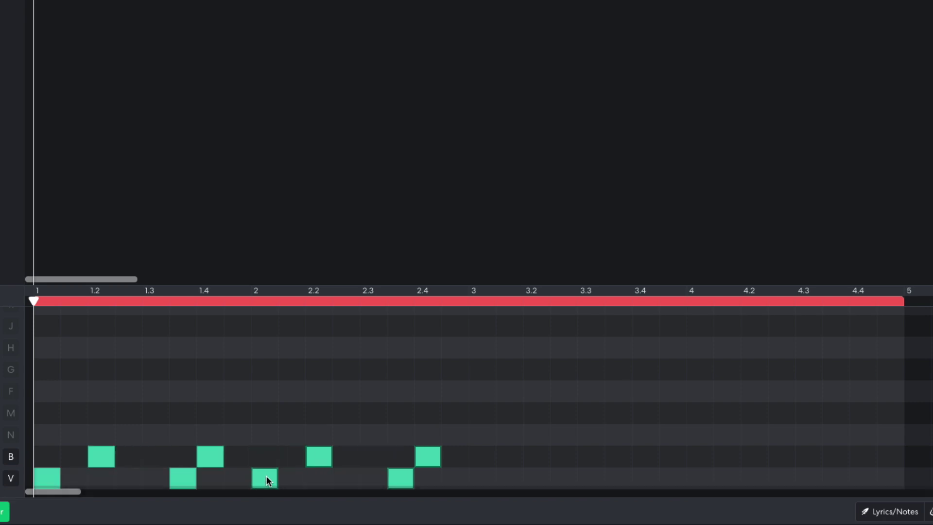
left_click(452, 478)
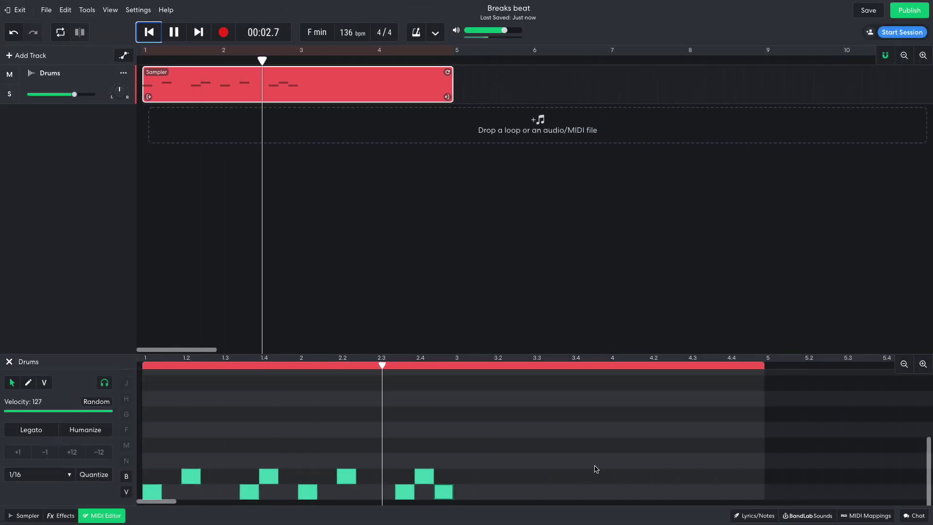
key("space")
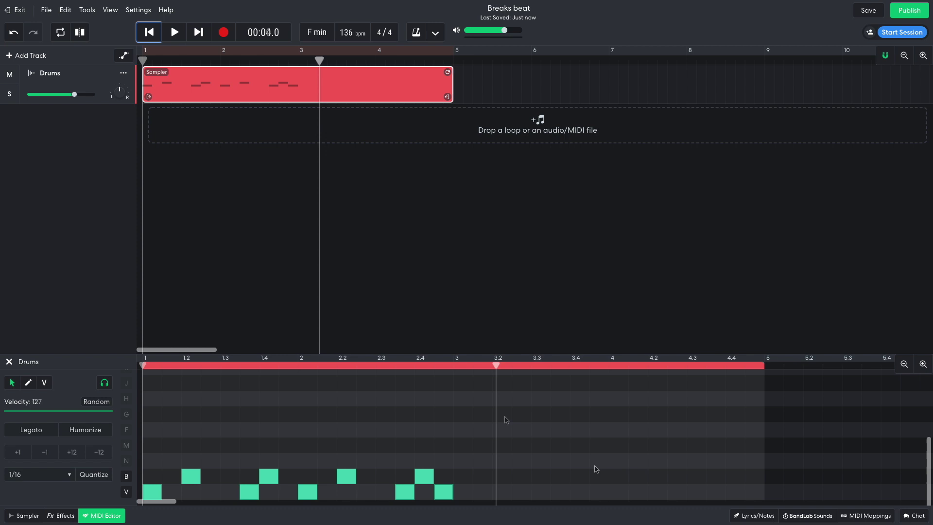
left_click(506, 420)
left_click_drag(500, 421, 463, 495)
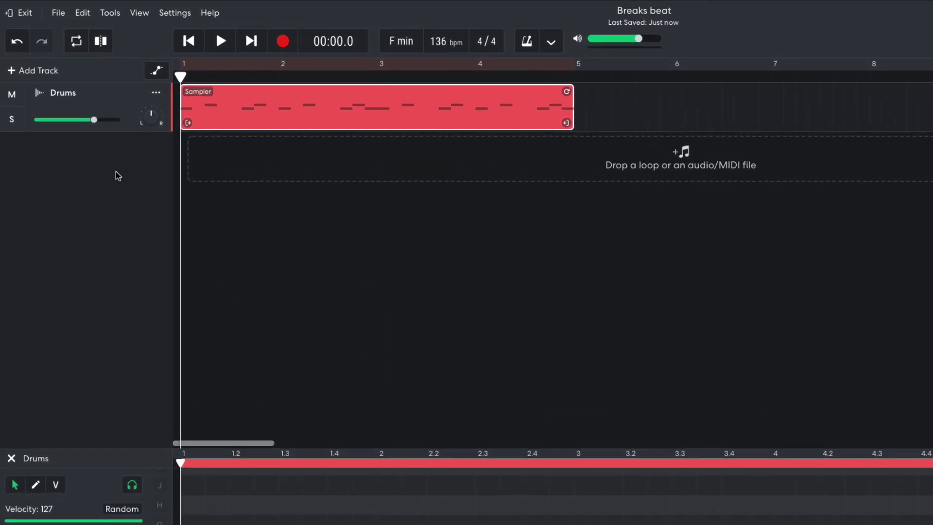
Lower the Drums track volume to −4.8 dB and play the full loop.
mouse_move(74, 95)
left_click_drag(102, 135, 99, 137)
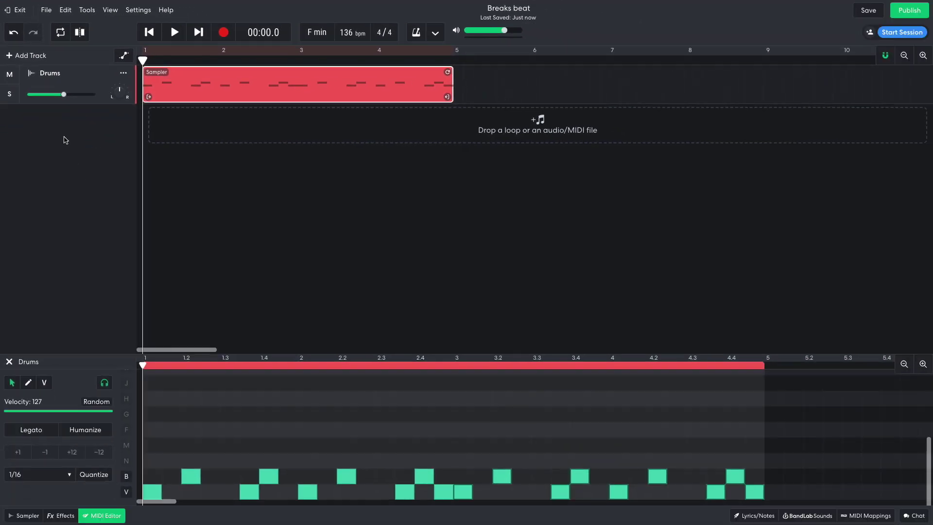
key("space")
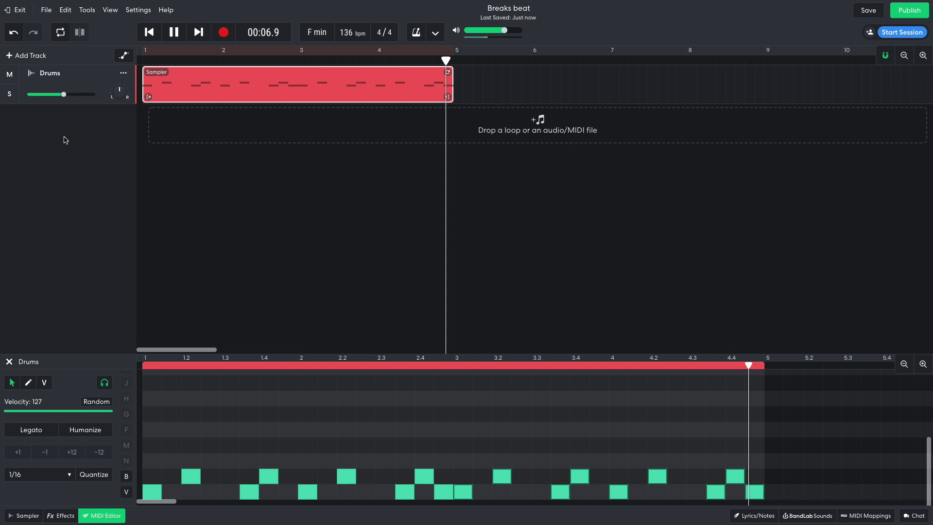
Close the MIDI Editor and browse the Rave 2020 pack's Beats loops.
left_click(485, 299)
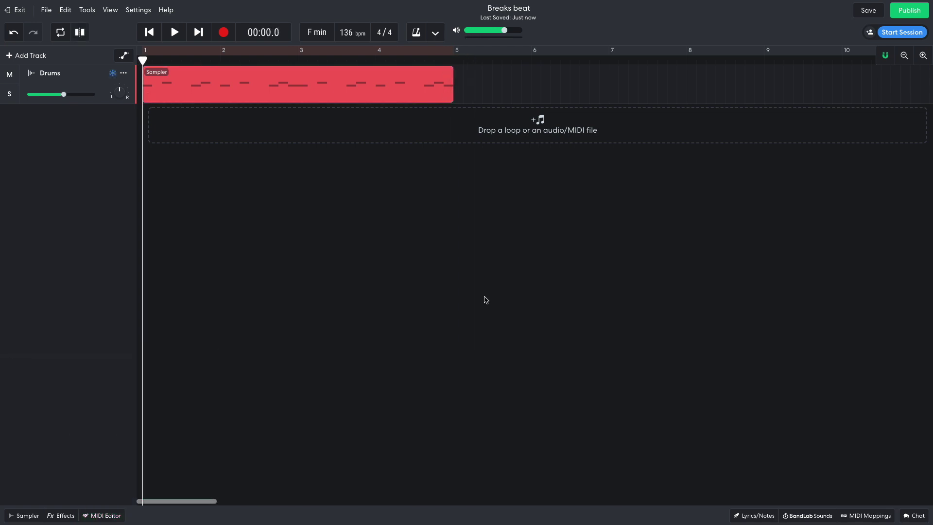
left_click(802, 515)
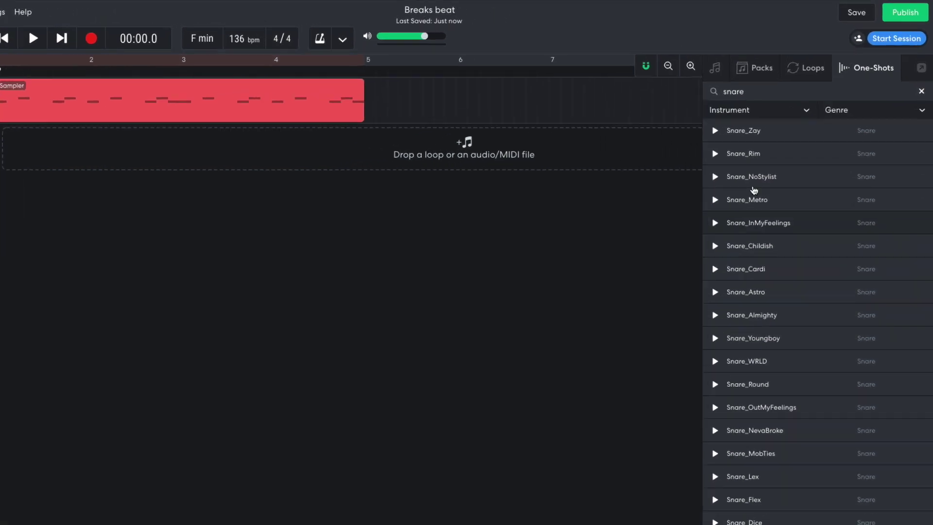
left_click(732, 90)
double_click(731, 105)
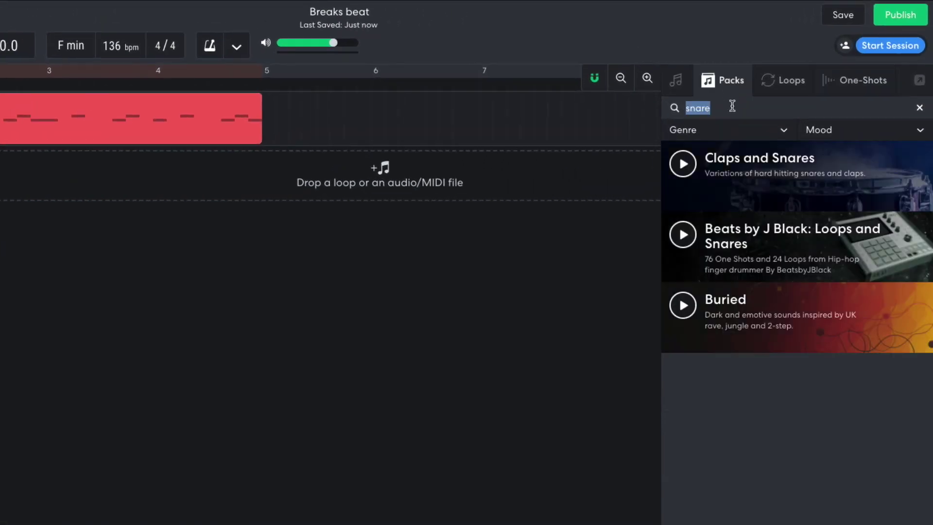
type("rave")
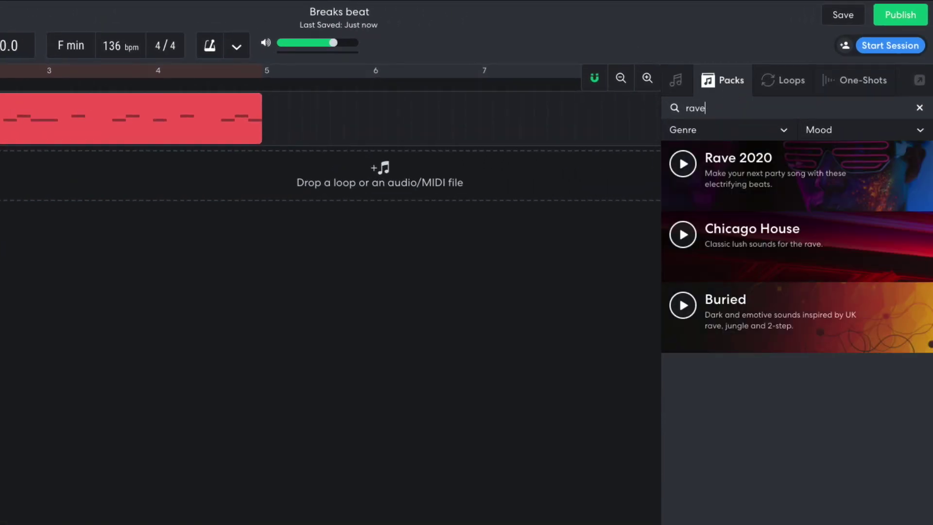
left_click(750, 168)
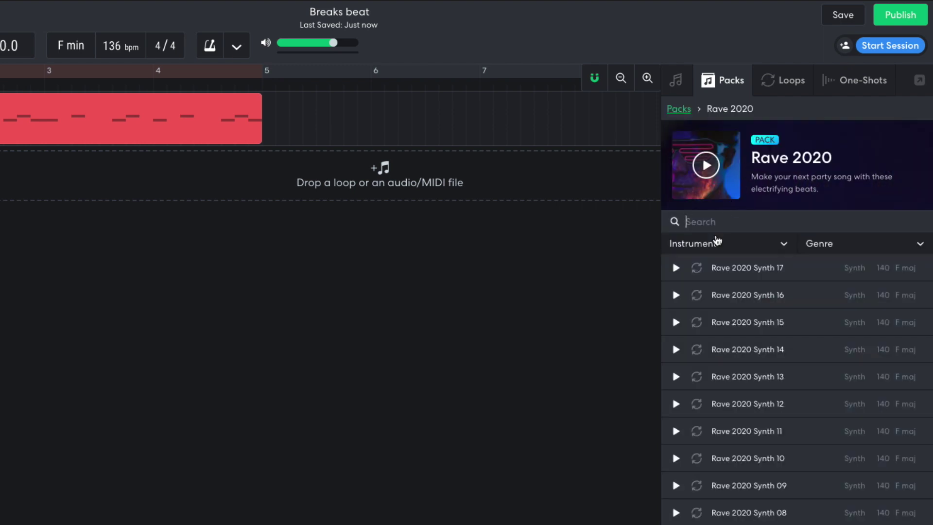
left_click(715, 244)
left_click(863, 271)
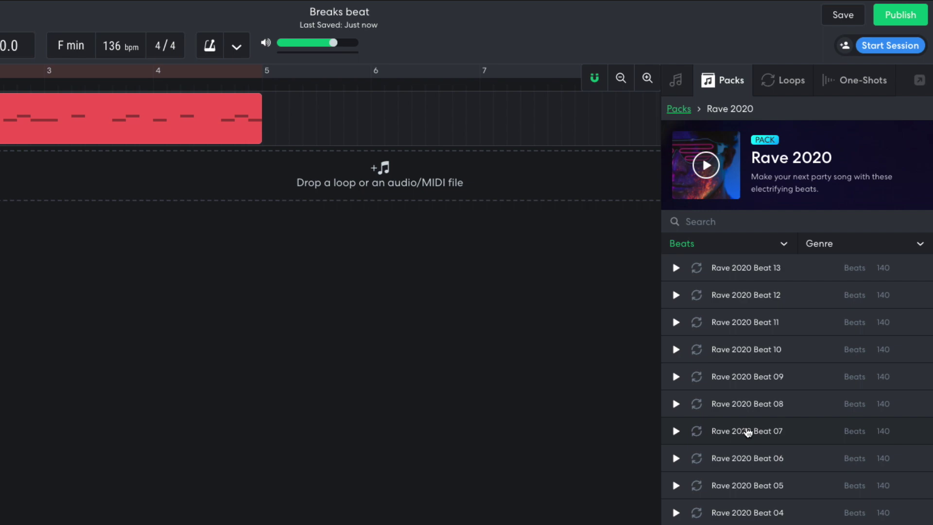
Add Rave 2020 Beat 07 as a new track at bar 1, volume lowered to −4.9 dB.
left_click_drag(748, 433, 174, 126)
left_click_drag(74, 133, 69, 136)
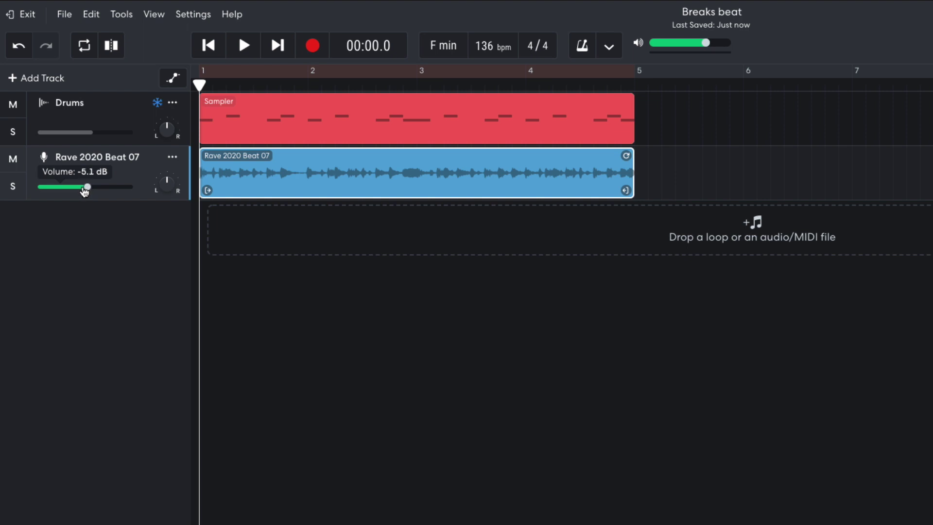
key("space")
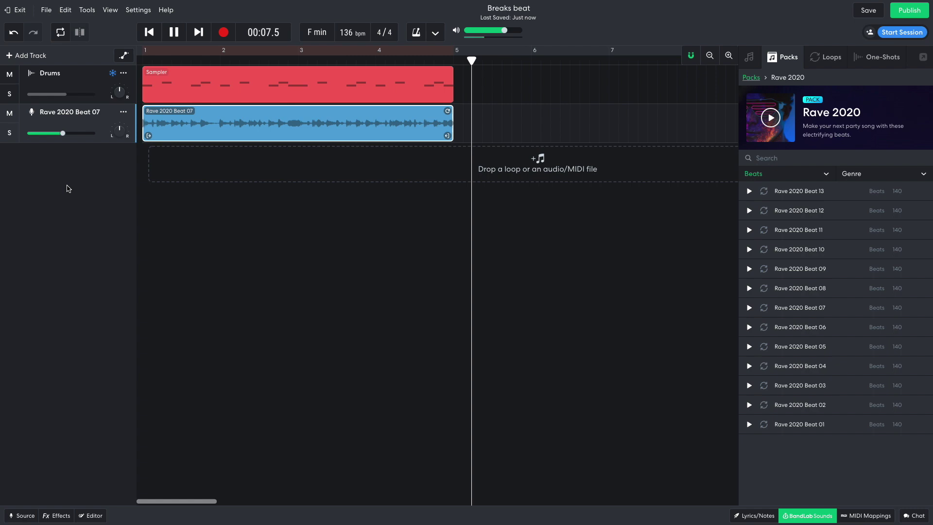
Place the Hyperdrive Shaker loop on a new track starting at bar 1 and audition it.
left_click(463, 317)
key("space")
left_click(808, 515)
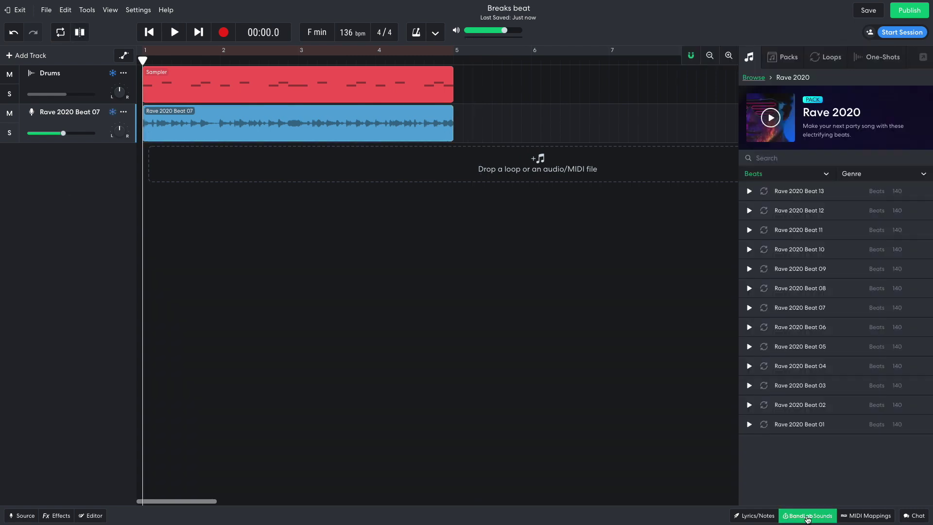
left_click(778, 81)
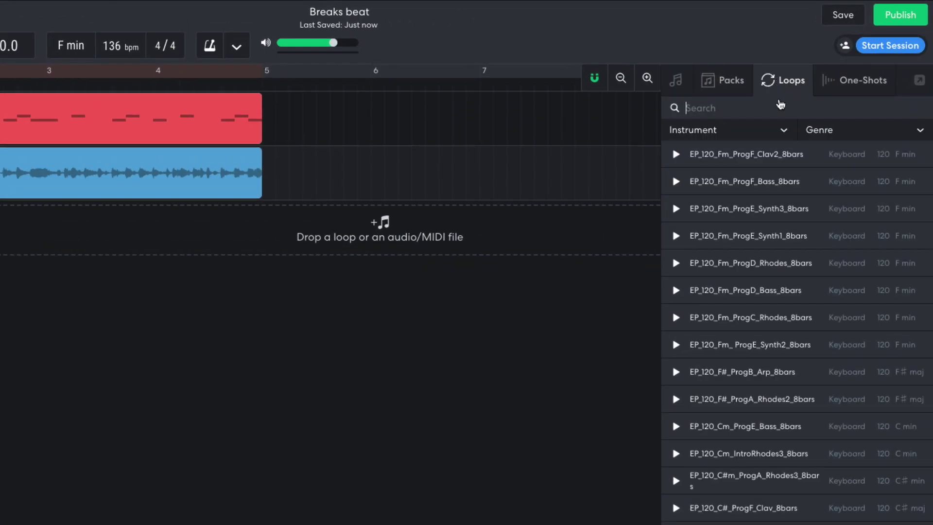
left_click(770, 108)
type("shaker")
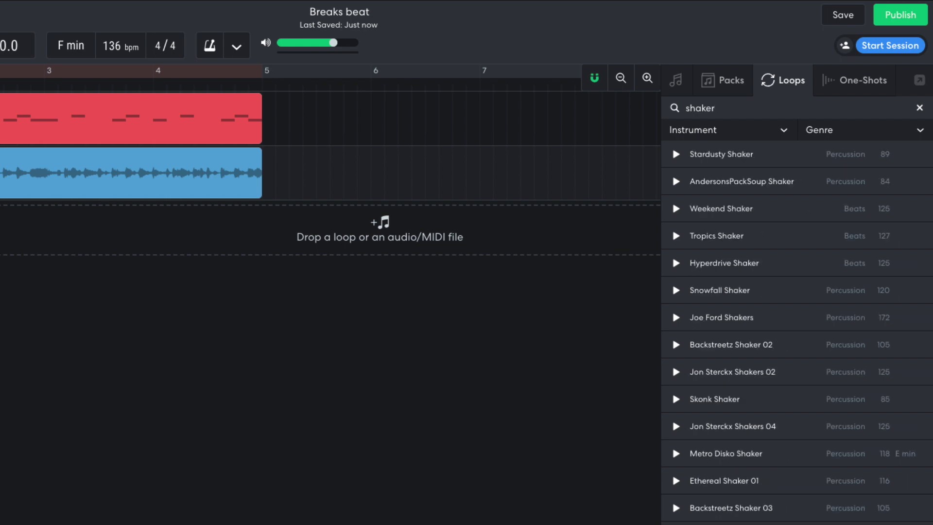
left_click_drag(736, 253, 0, 230)
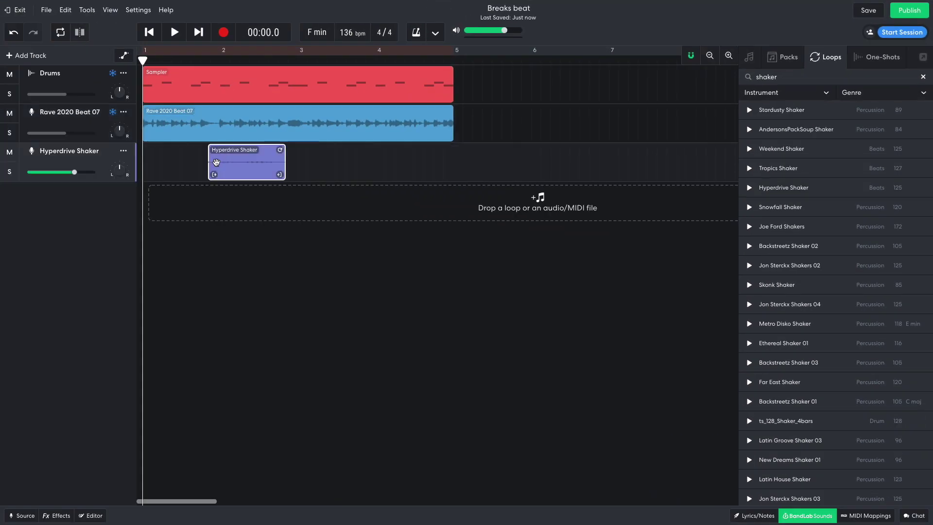
left_click_drag(238, 164, 447, 136)
key("space")
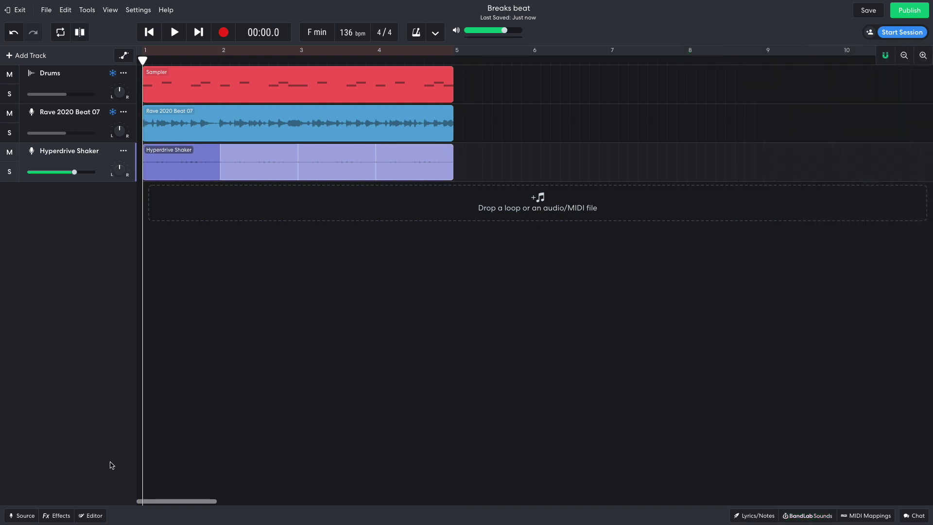
Add a BL 1176 compressor to the Hyperdrive Shaker track and audition it.
left_click(57, 515)
left_click(178, 443)
mouse_move(169, 450)
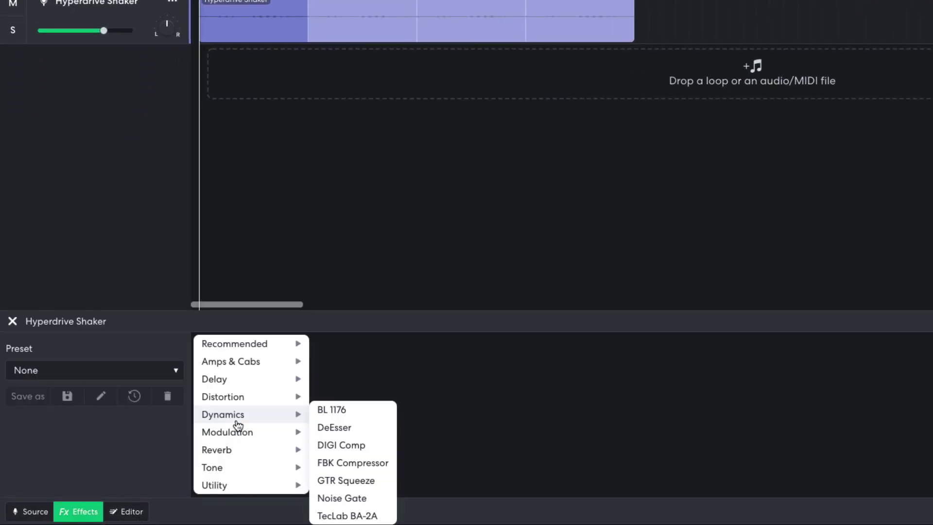
left_click(337, 414)
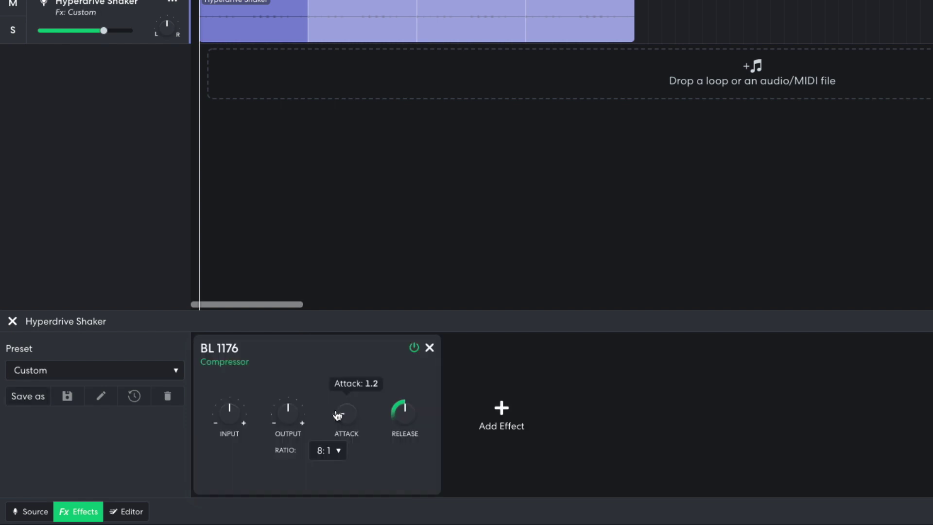
key("space")
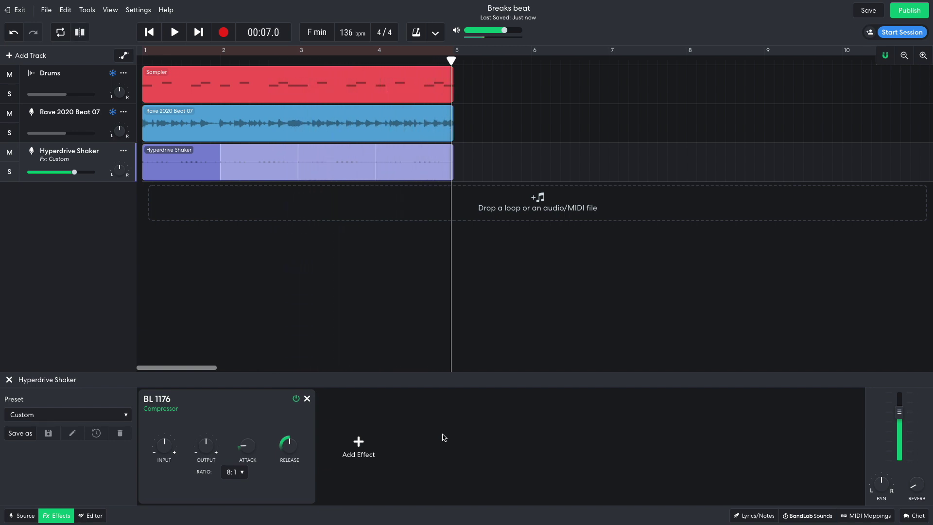
Close the effects panel and add a new instrument track.
left_click(208, 274)
key("space")
left_click(28, 58)
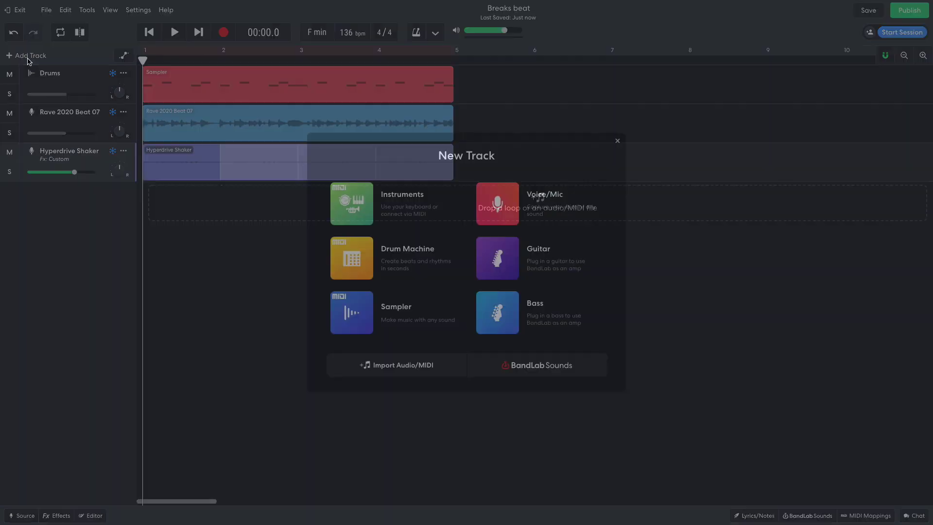
left_click(345, 189)
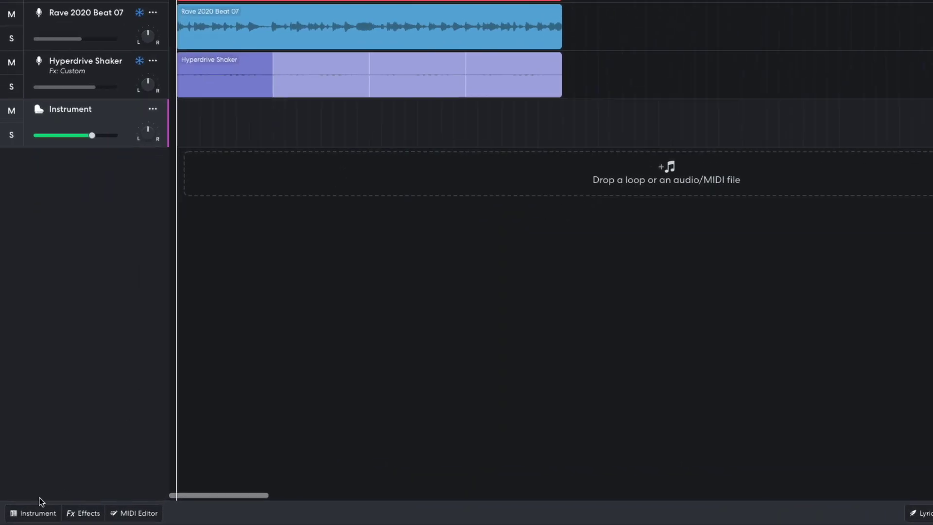
Load the Nu House Kit drum pads, lower the track volume slightly, and play the hats.
left_click(39, 512)
left_click(78, 358)
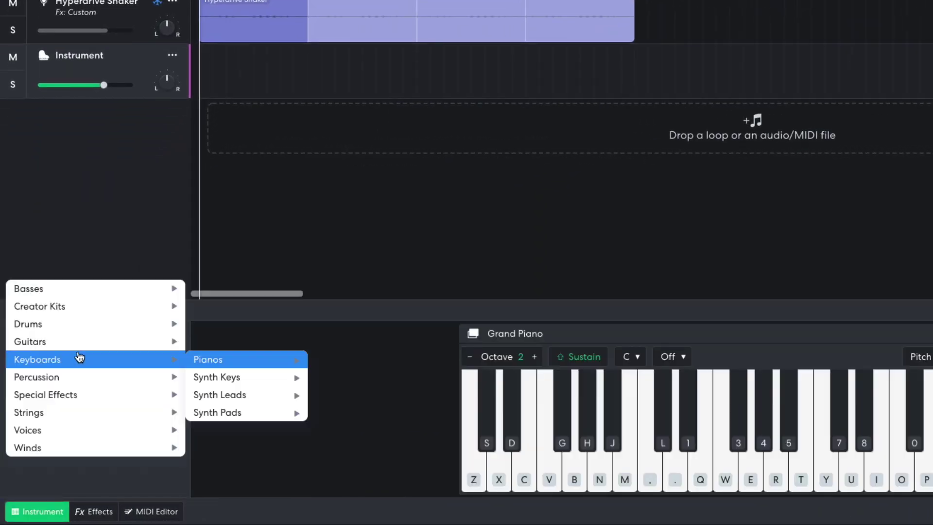
mouse_move(150, 323)
mouse_move(219, 344)
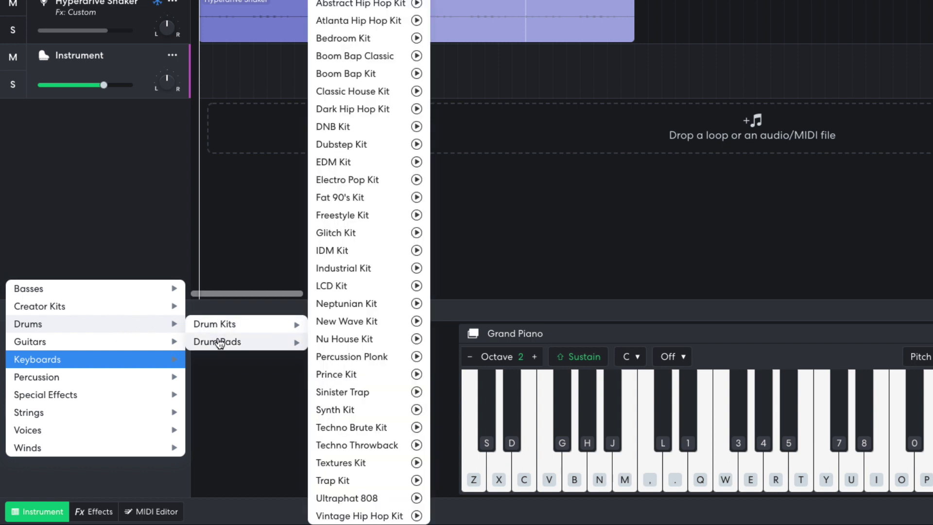
left_click(341, 339)
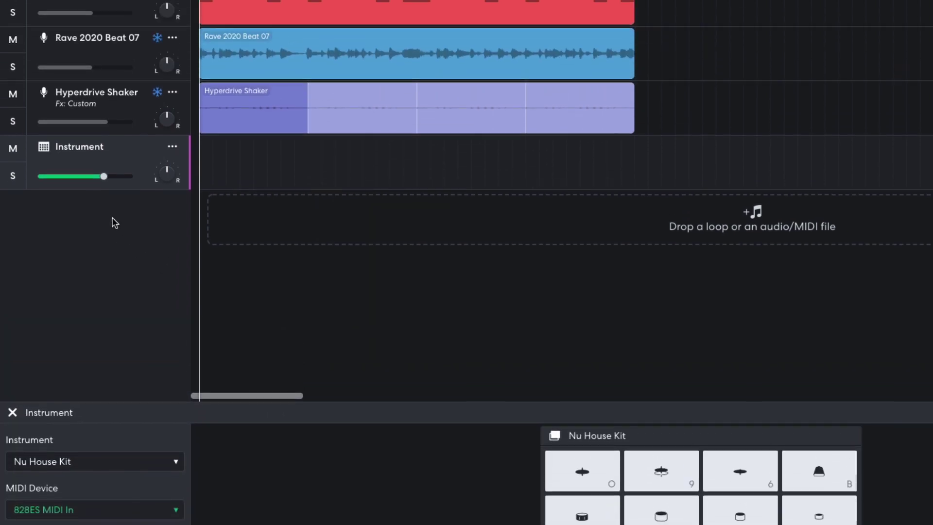
left_click_drag(102, 191, 100, 191)
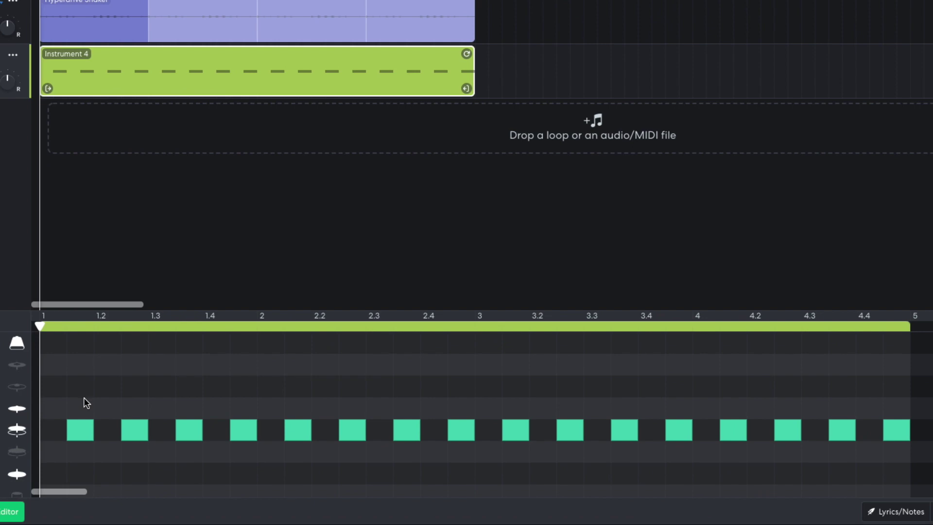
key("space")
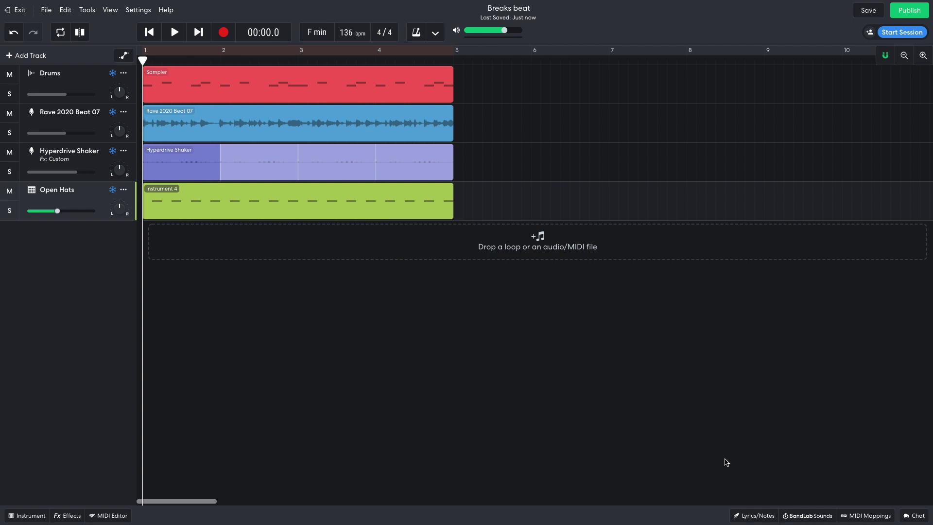
Place the Hyperdrive Arp loop on a new track at bar 1, looped out to bar 5.
left_click(801, 517)
double_click(785, 77)
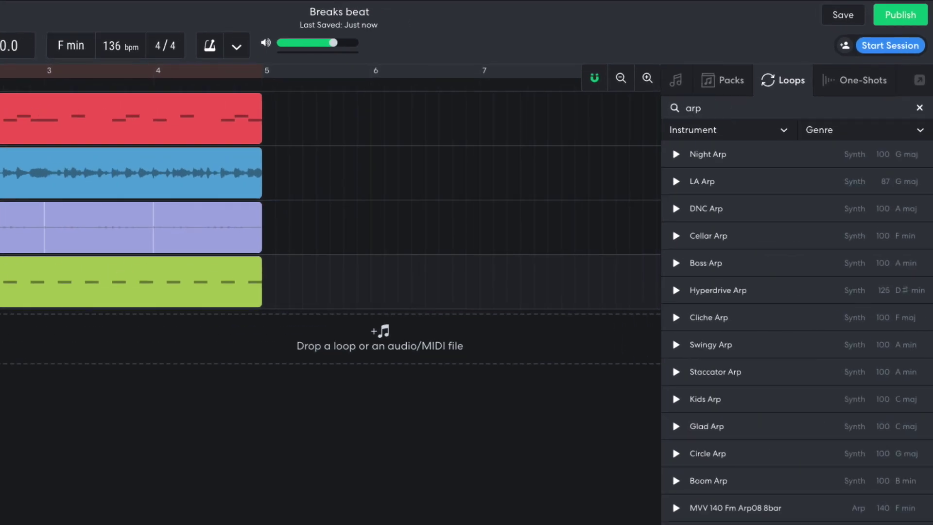
left_click_drag(712, 291, 164, 241)
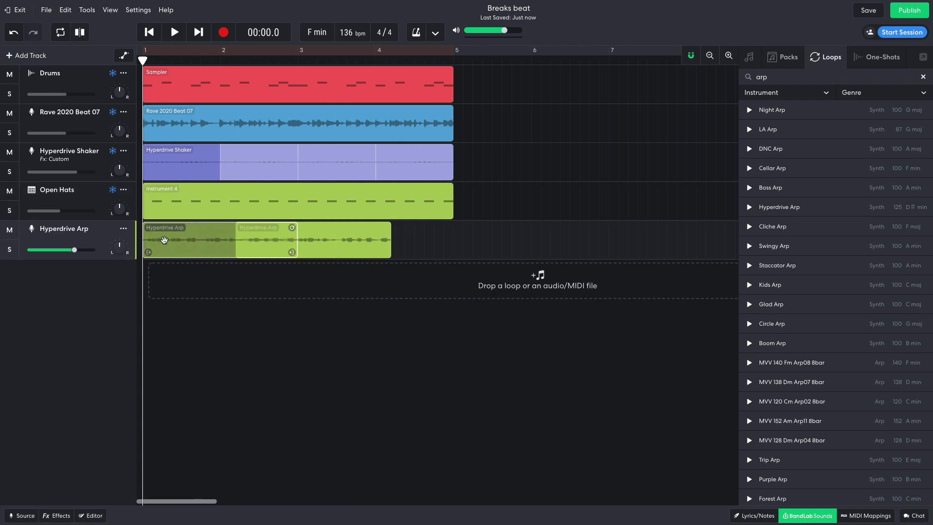
left_click_drag(293, 229, 442, 212)
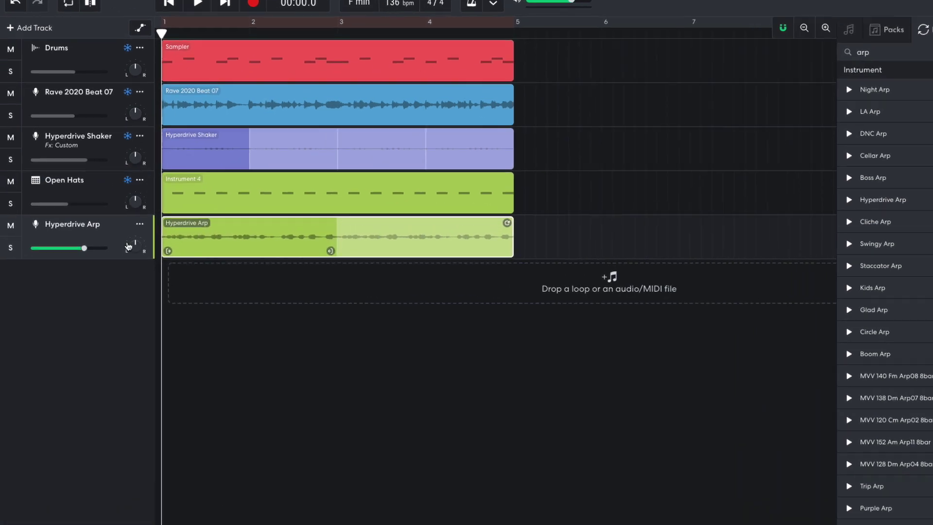
mouse_move(74, 251)
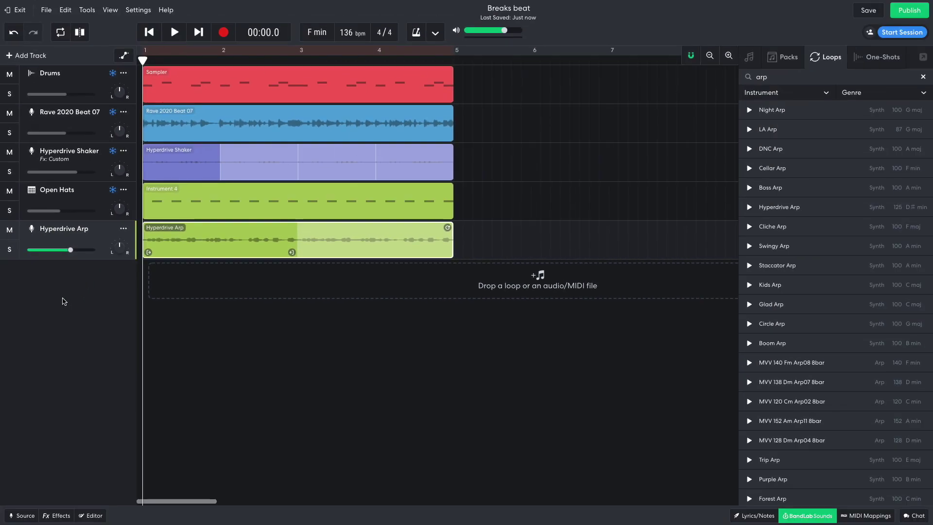
key("space")
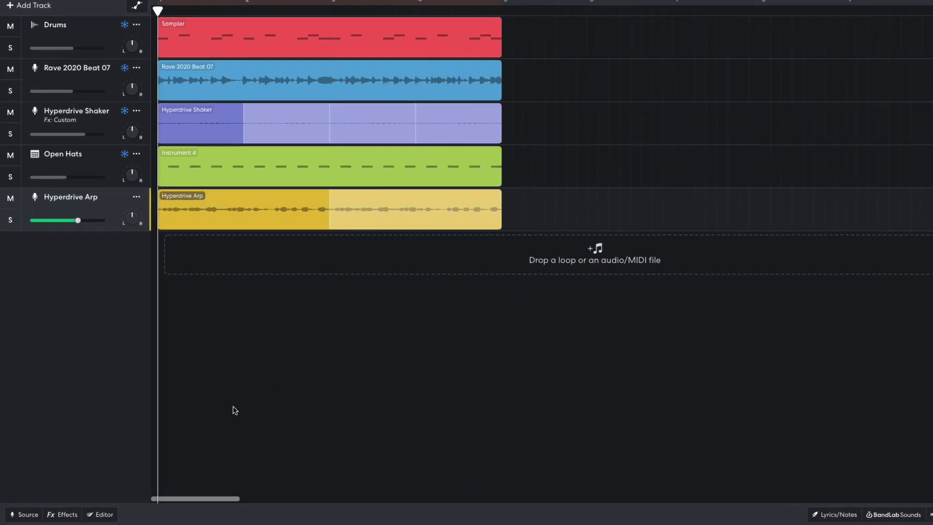
Add a Filter Echo delay to the Hyperdrive Arp track and play it back.
left_click(85, 511)
left_click(250, 413)
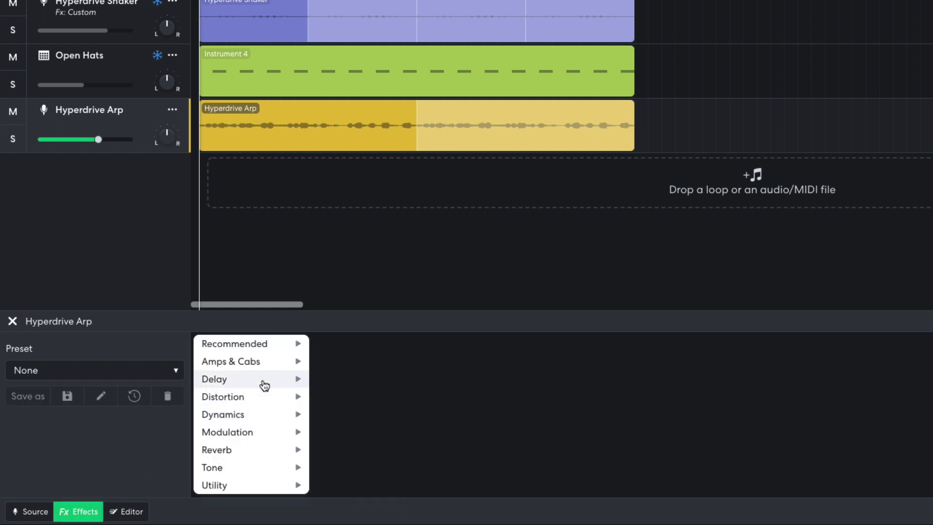
mouse_move(264, 382)
left_click(343, 396)
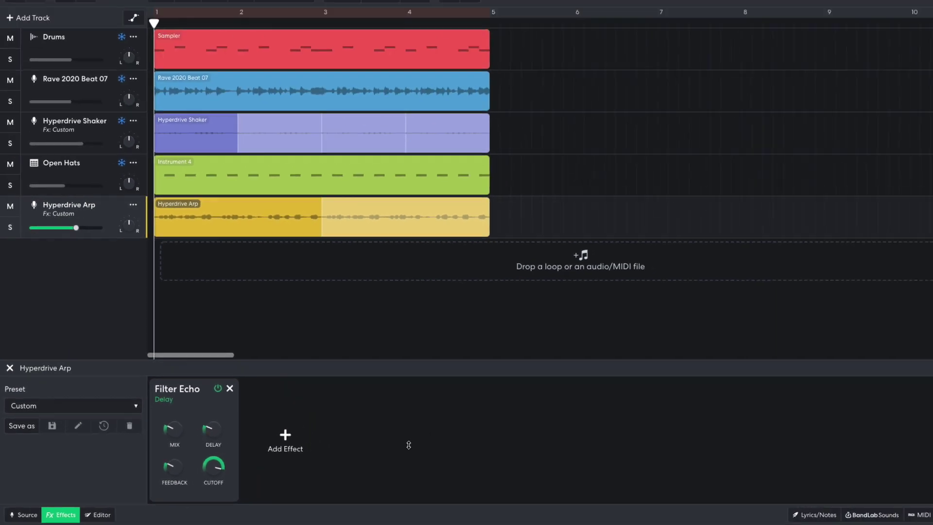
key("space")
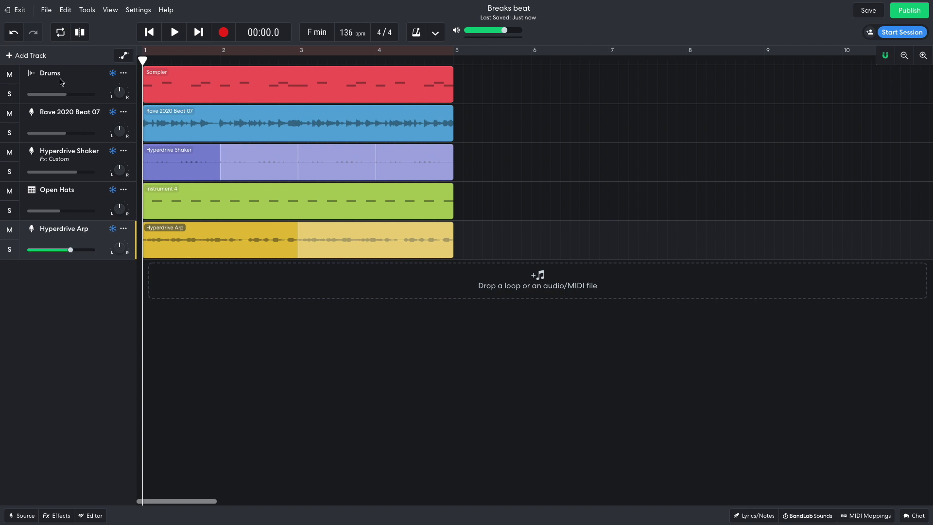
Add an instrument track using the Keyboards > Synth Leads > Two Saw Detune sound.
left_click(41, 56)
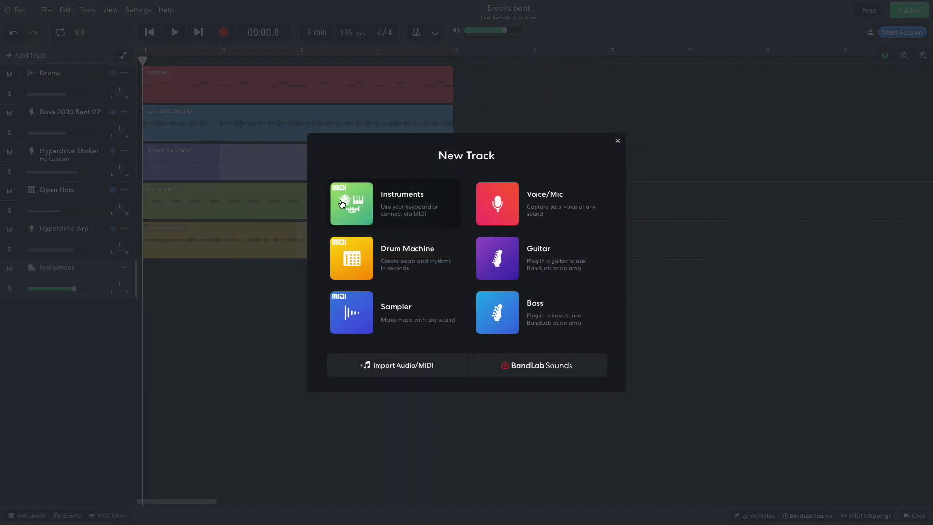
left_click(339, 204)
left_click(32, 516)
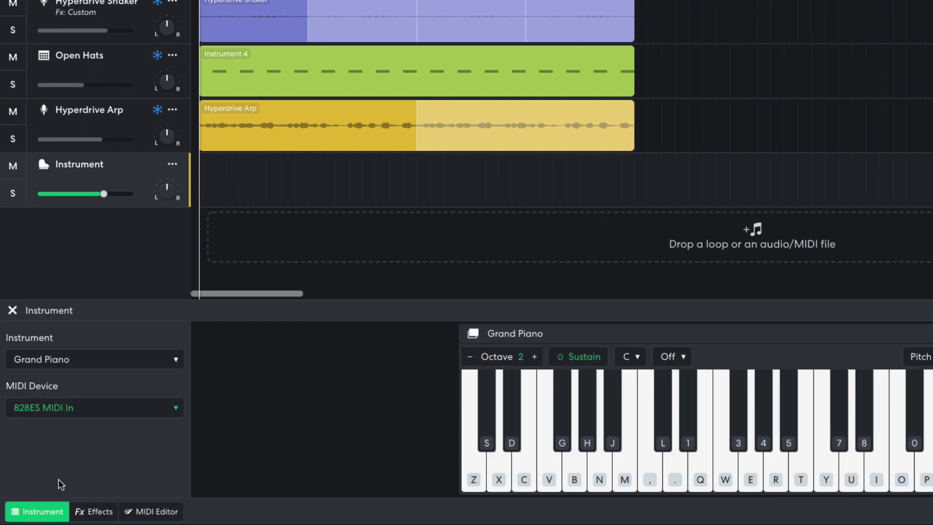
left_click(104, 360)
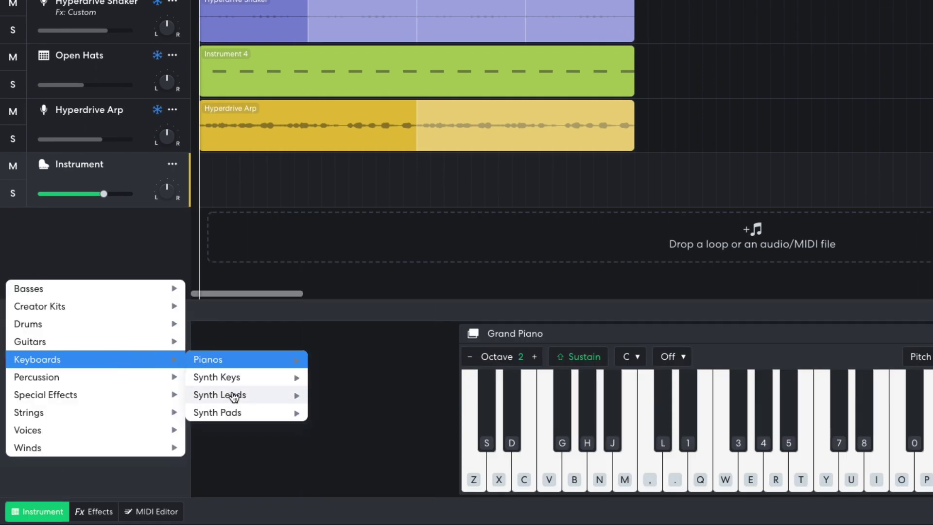
mouse_move(234, 398)
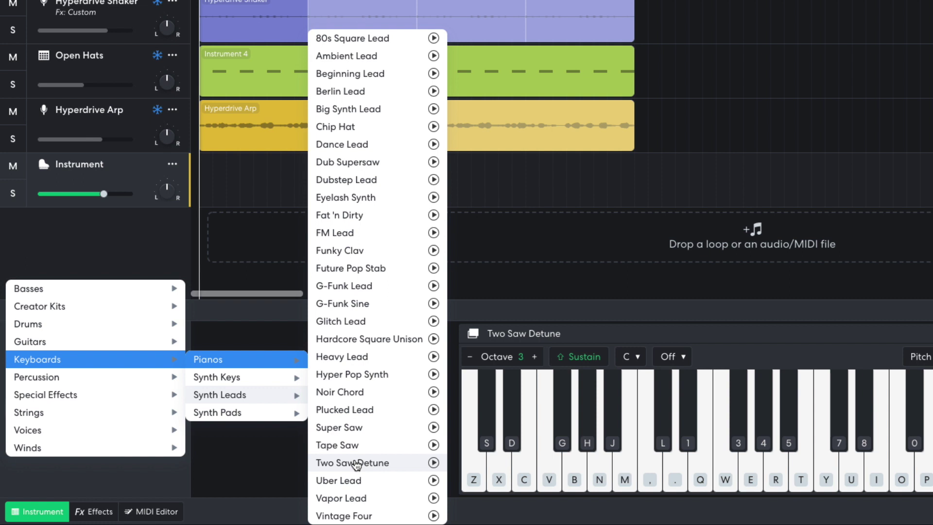
left_click(330, 463)
mouse_move(106, 199)
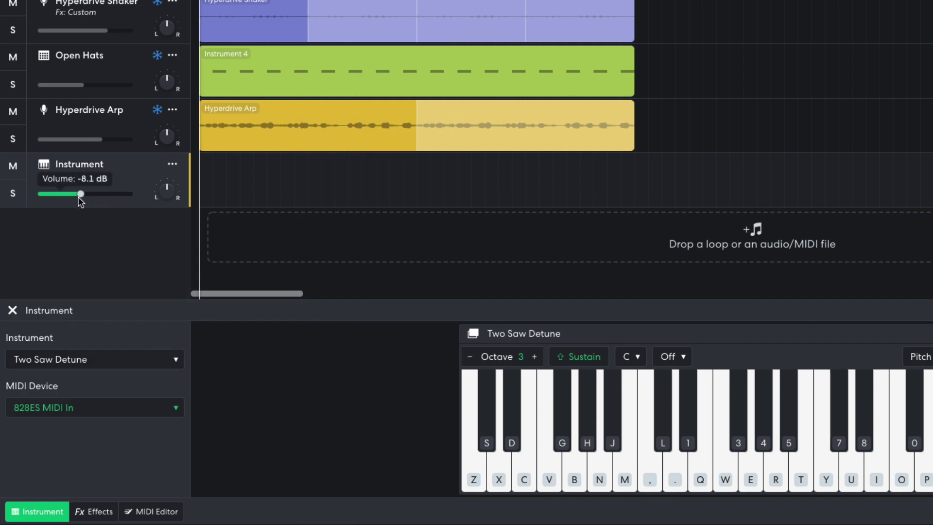
Turn the synth track down, paste in a six-note MIDI bass line over bars 1–4, and play it.
left_click_drag(64, 200, 62, 200)
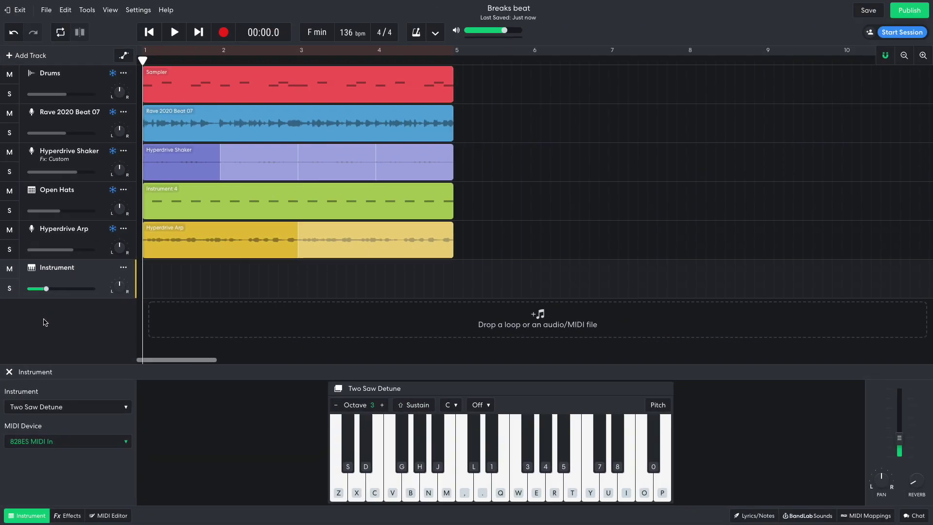
key("ctrl+v")
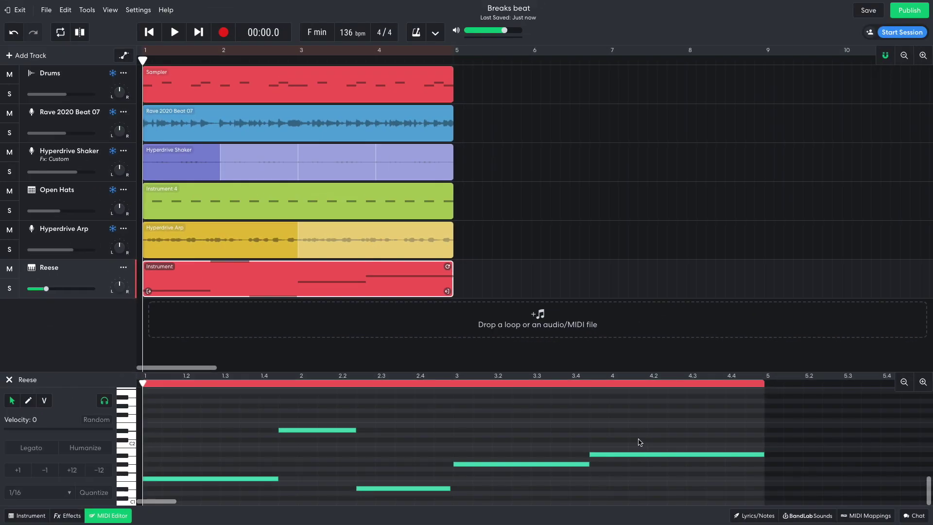
key("space")
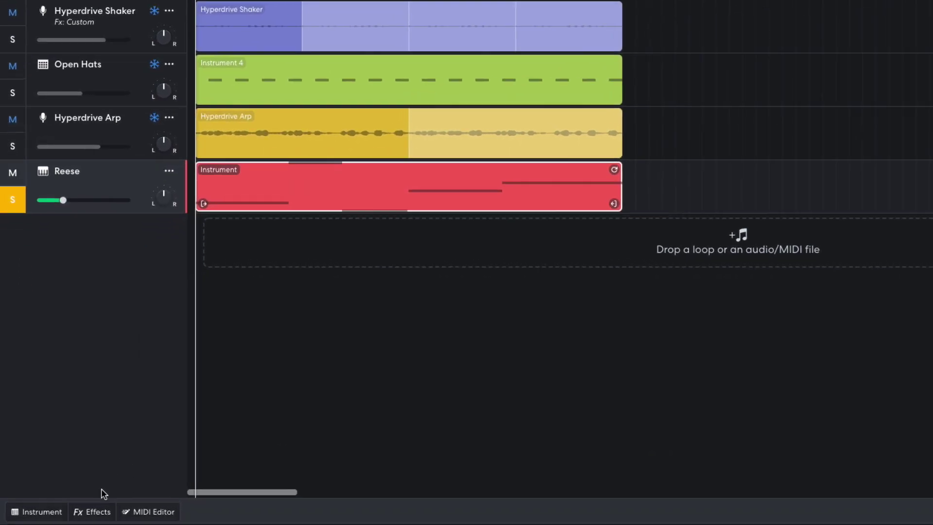
Add a BL Driver distortion to the Reese effects chain and play the arrangement to hear it.
left_click(68, 515)
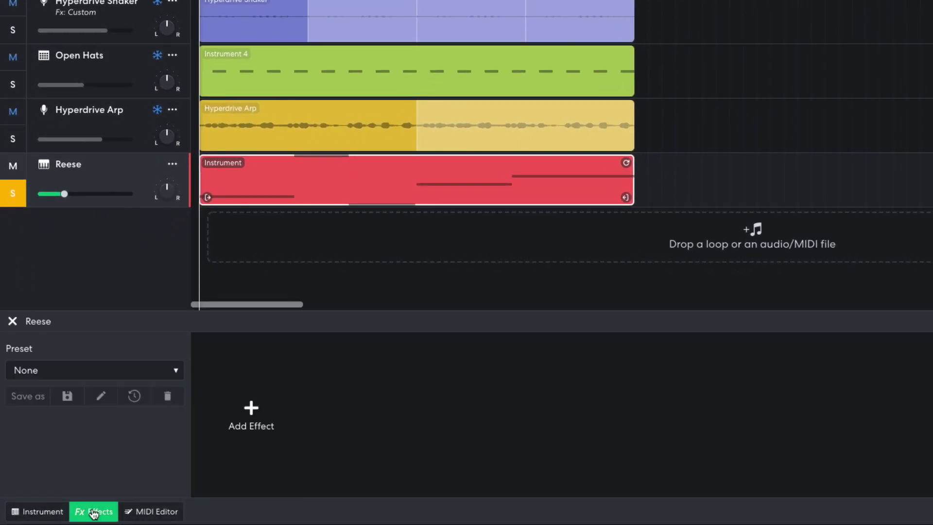
left_click(249, 414)
mouse_move(243, 400)
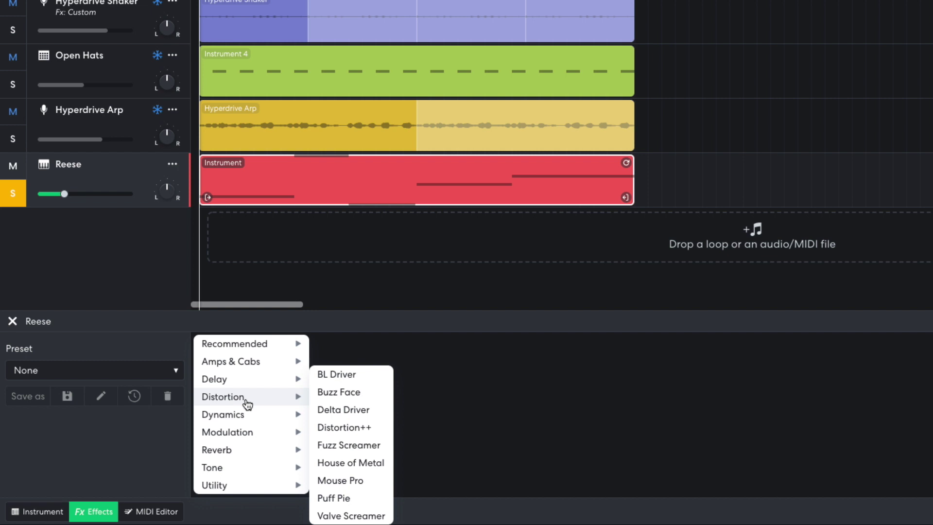
left_click(341, 376)
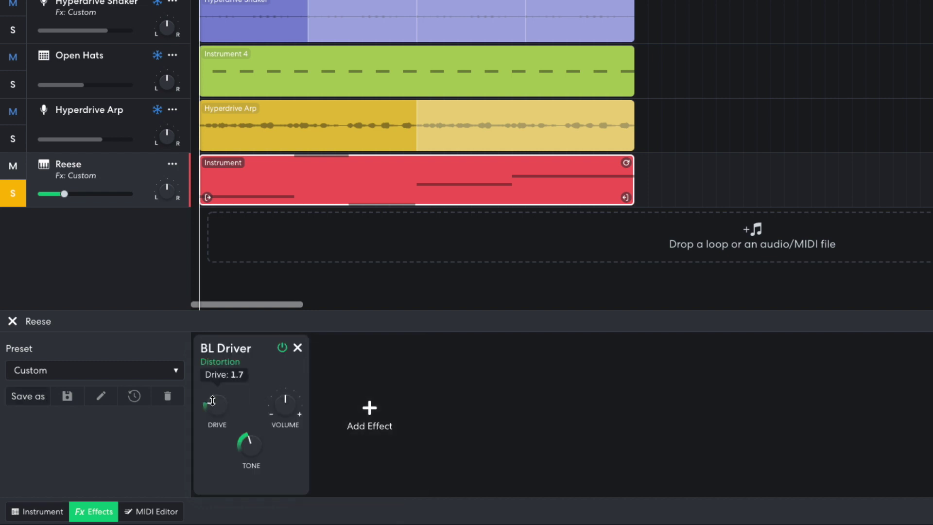
mouse_move(252, 451)
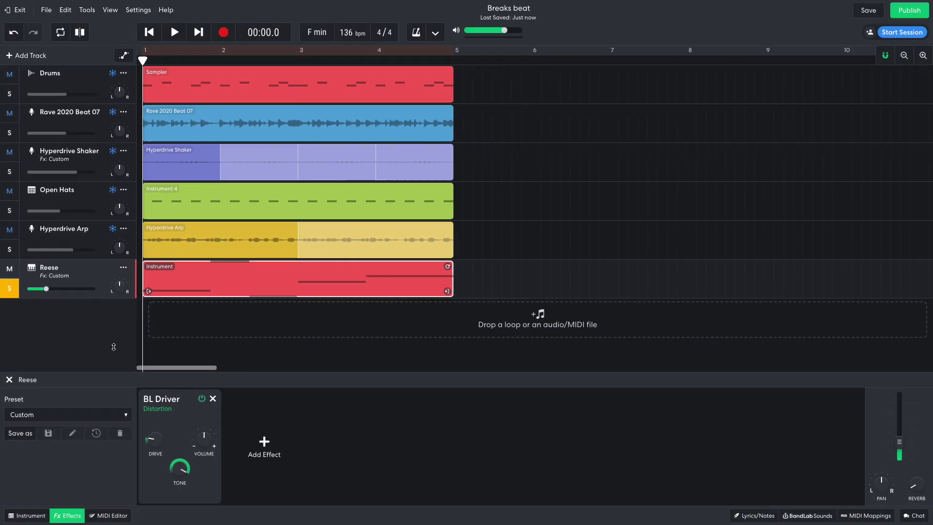
key("space")
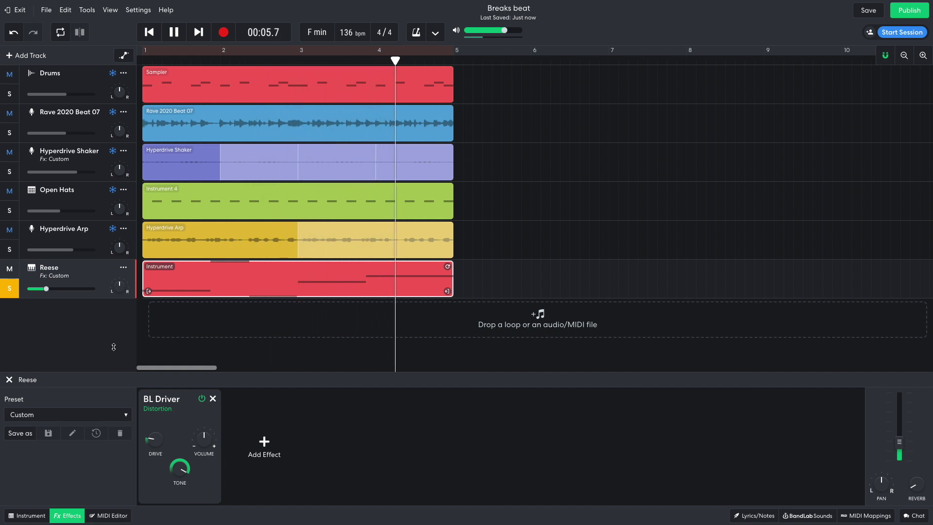
key("space")
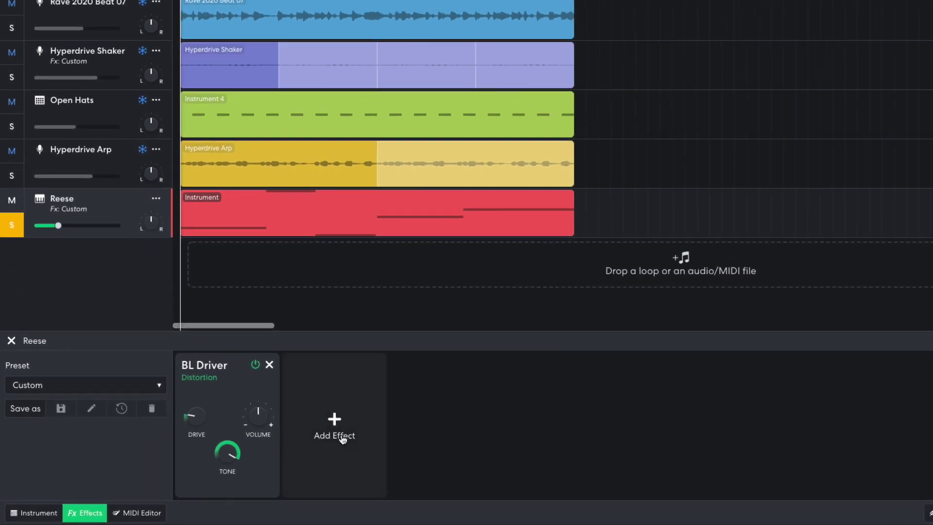
Add a Tone > Multi Filter, move it before the BL Driver, and set its type to Highpass.
left_click(265, 443)
mouse_move(361, 473)
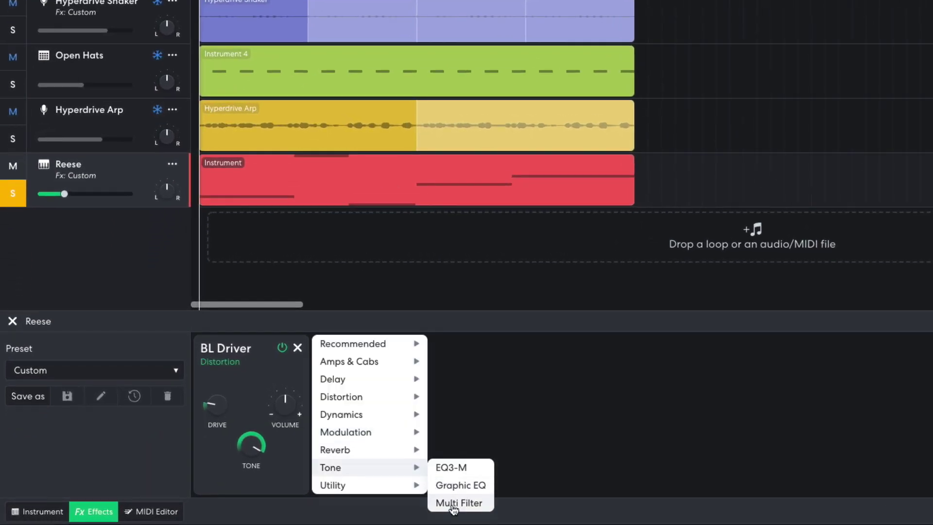
left_click(453, 502)
left_click_drag(365, 349, 230, 348)
left_click(222, 475)
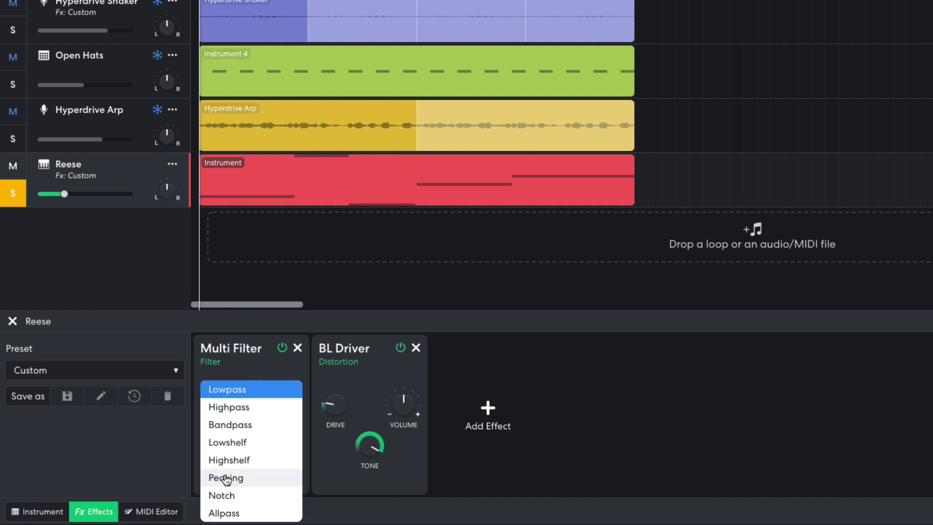
left_click(250, 411)
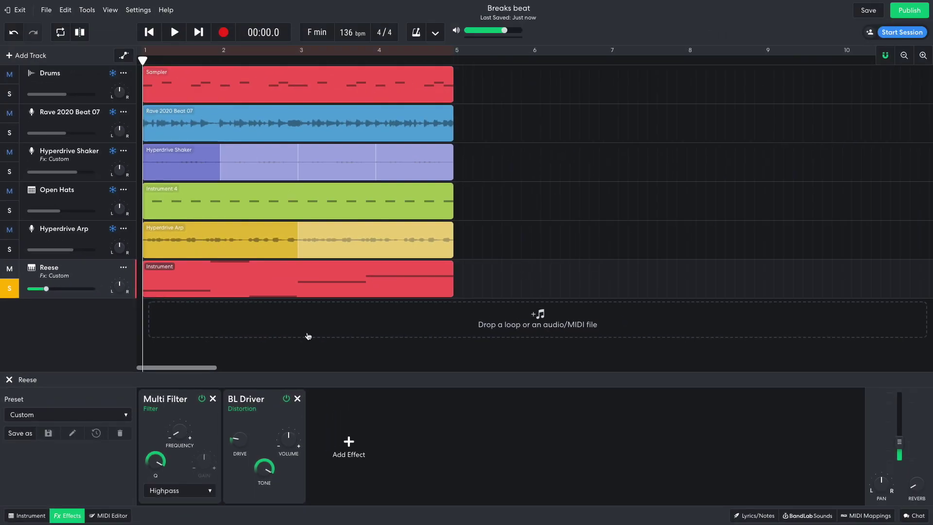
Automate Reese's Multi Filter - Frequency with a rising ramp from bar 1 to bar 5.
left_click(123, 55)
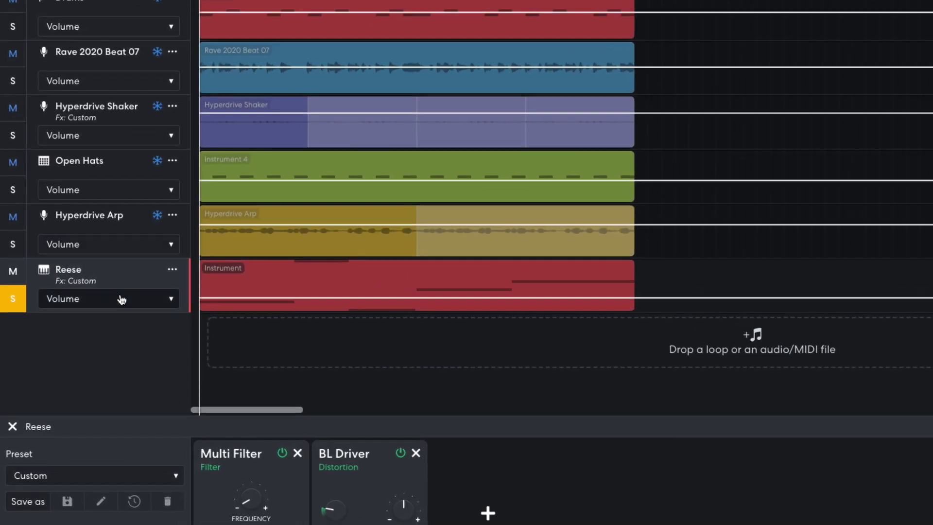
left_click(86, 288)
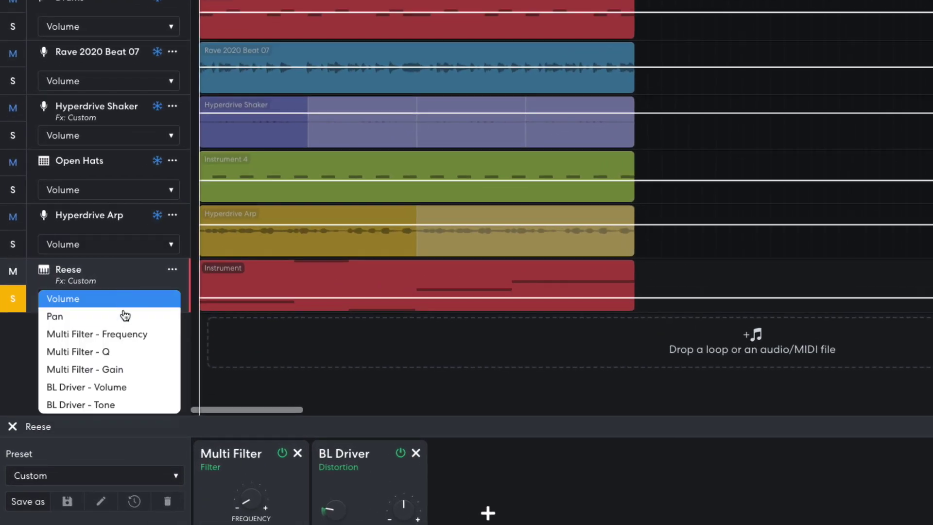
left_click(91, 311)
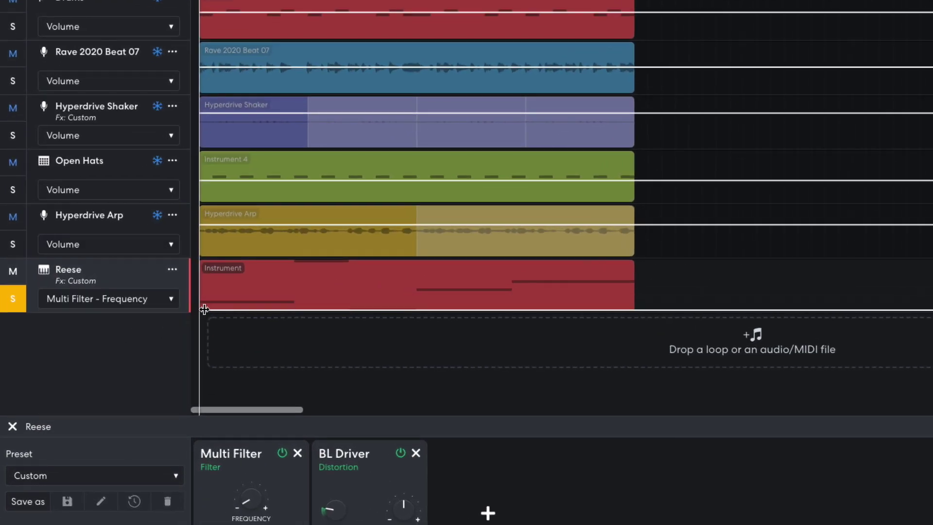
left_click_drag(205, 309, 629, 263)
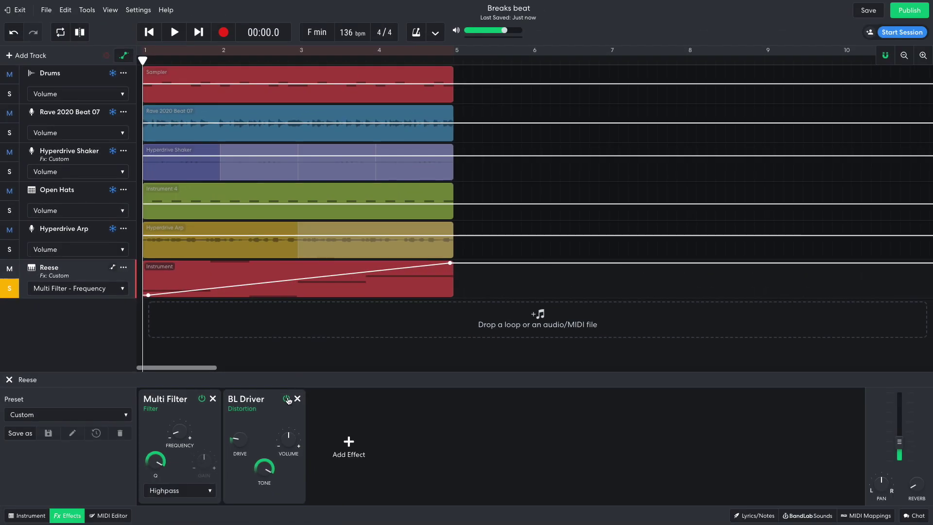
Play the sweep with the BL Driver bypassed, then re-enabled, to compare the sound.
left_click(287, 399)
key("space")
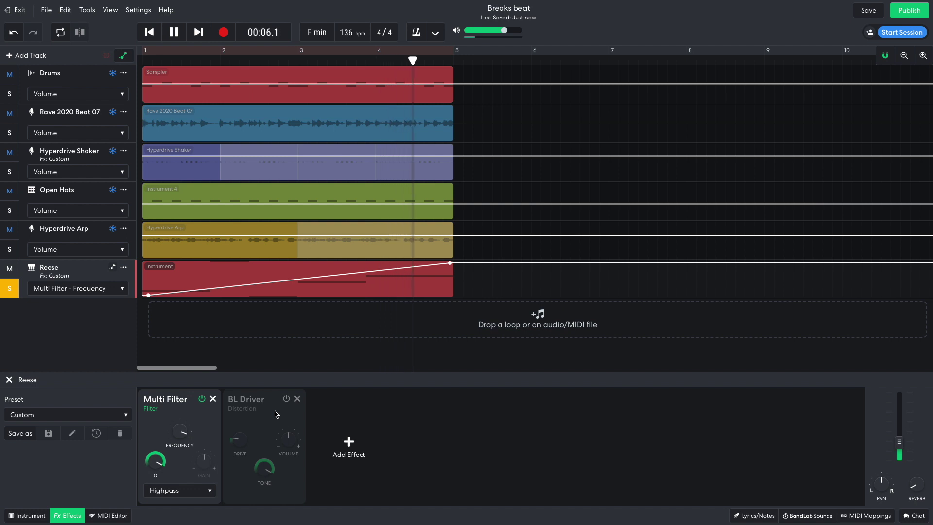
left_click(285, 399)
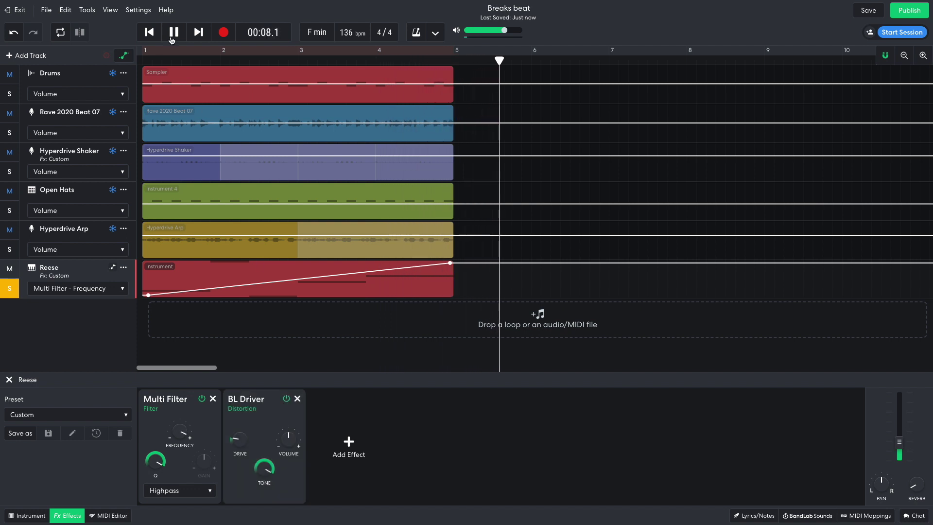
left_click(150, 32)
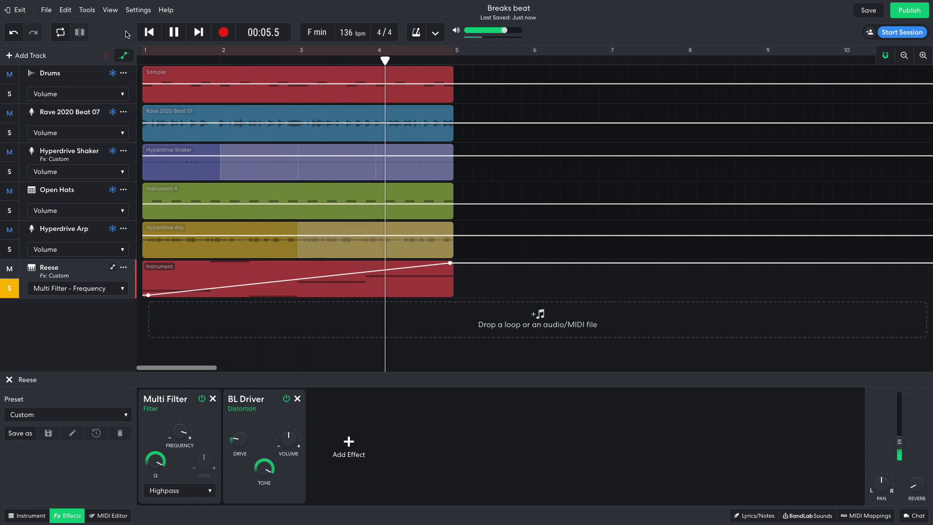
key("space")
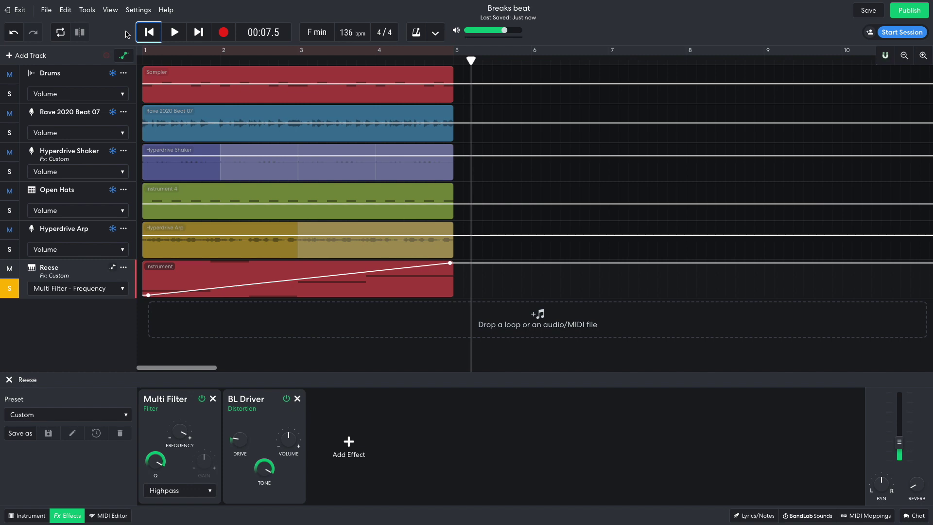
Hide automation, add a Modulation > ST Chorus after the BL Driver, and play from the start.
left_click(124, 55)
left_click(149, 32)
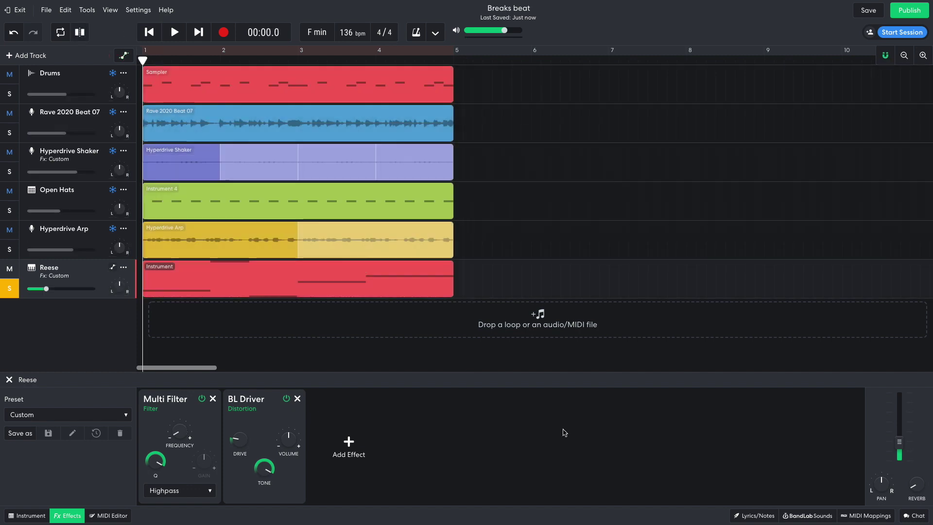
left_click(349, 444)
mouse_move(485, 432)
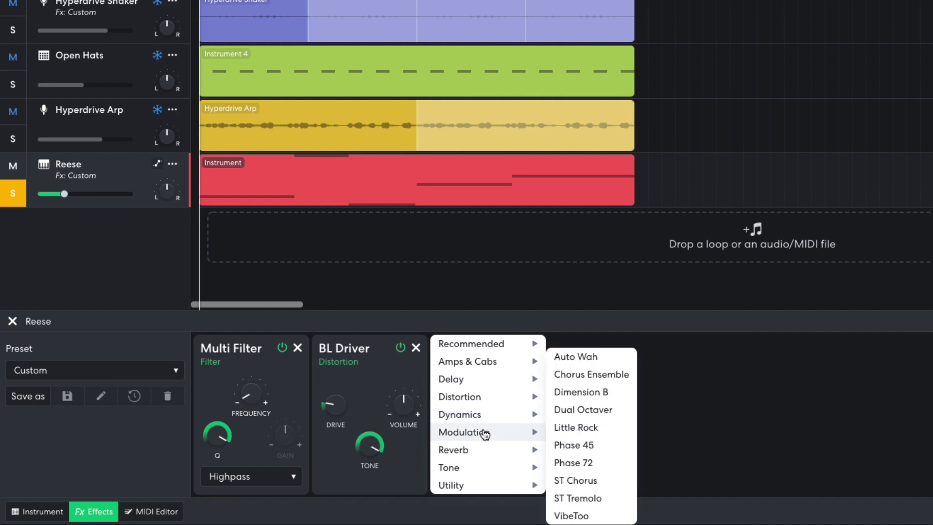
left_click(576, 480)
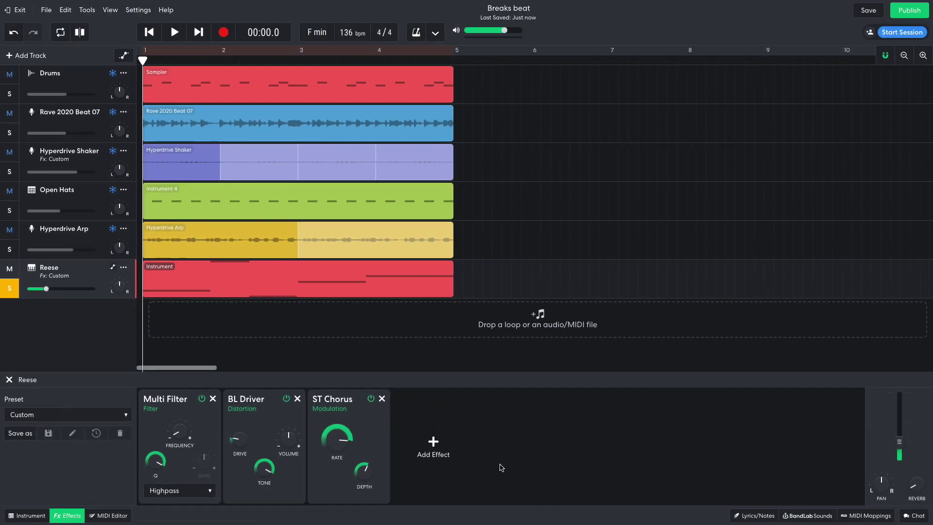
key("space")
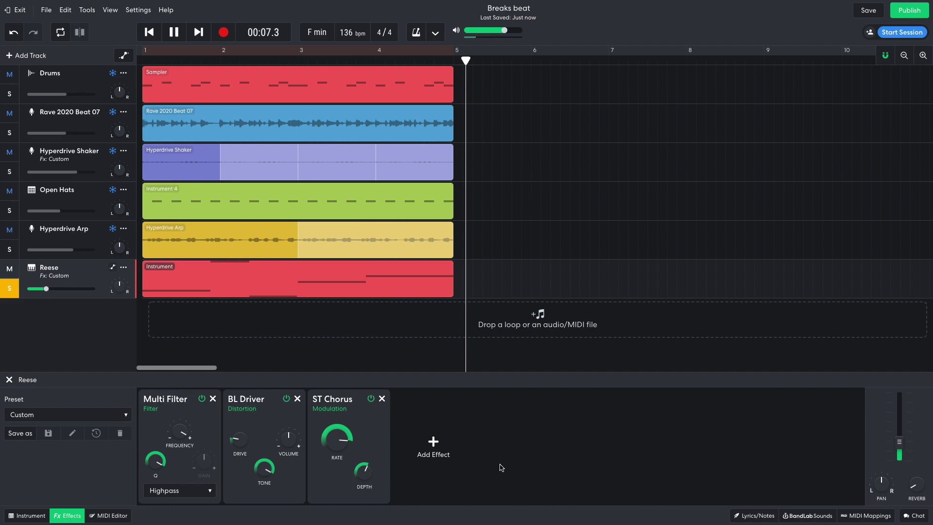
key("space")
Add an instrument track with Basses > Synth Basses > Sine Bass at -12.2 dB.
left_click(21, 56)
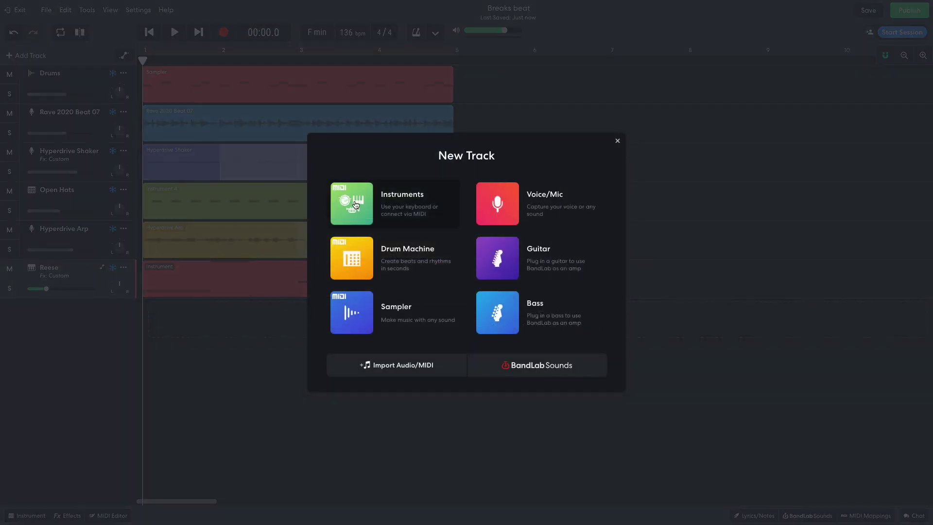
left_click(236, 243)
left_click(27, 516)
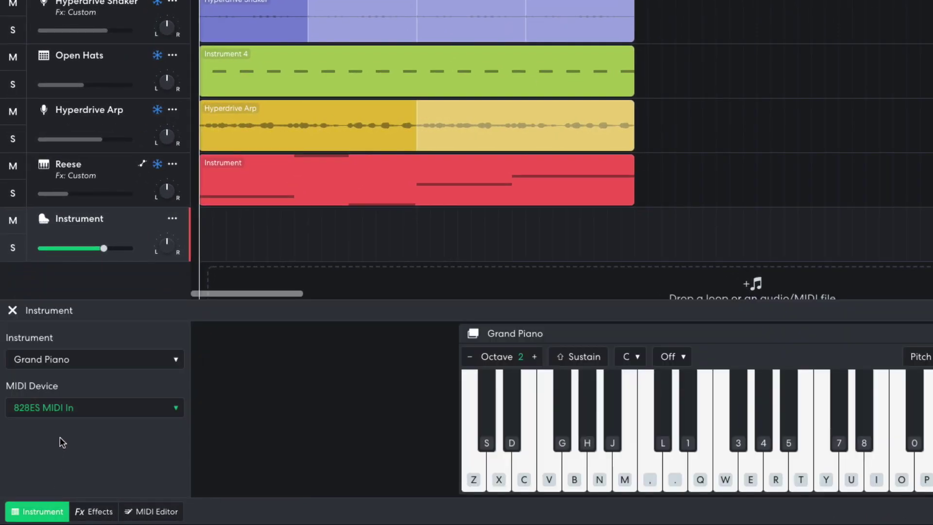
left_click(81, 367)
mouse_move(132, 293)
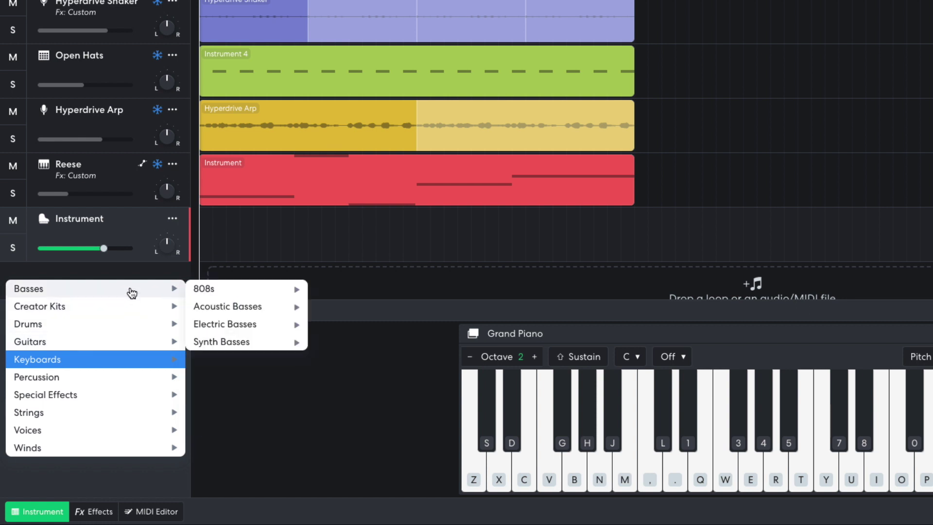
mouse_move(234, 343)
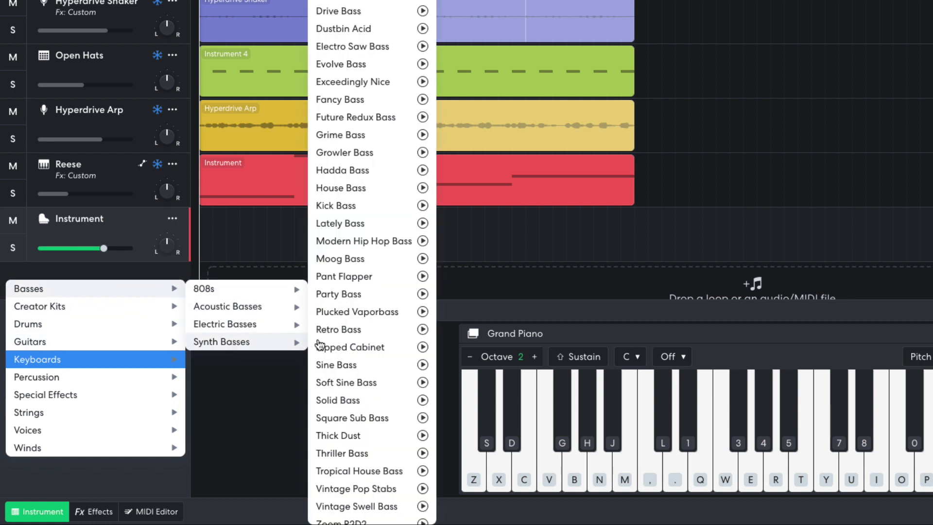
left_click(324, 362)
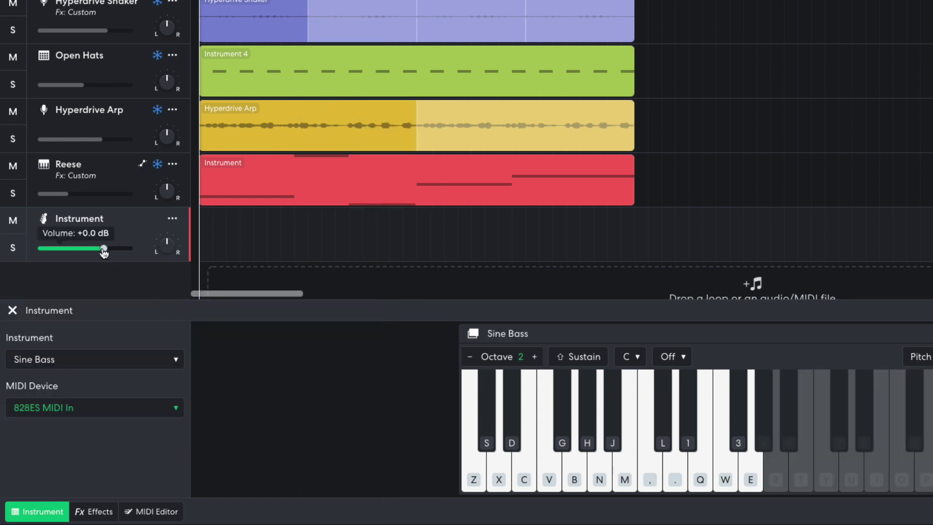
left_click_drag(77, 250, 73, 252)
Copy the Reese clip onto the Sine Bass track without its automation, then play the arrangement.
key("shift")
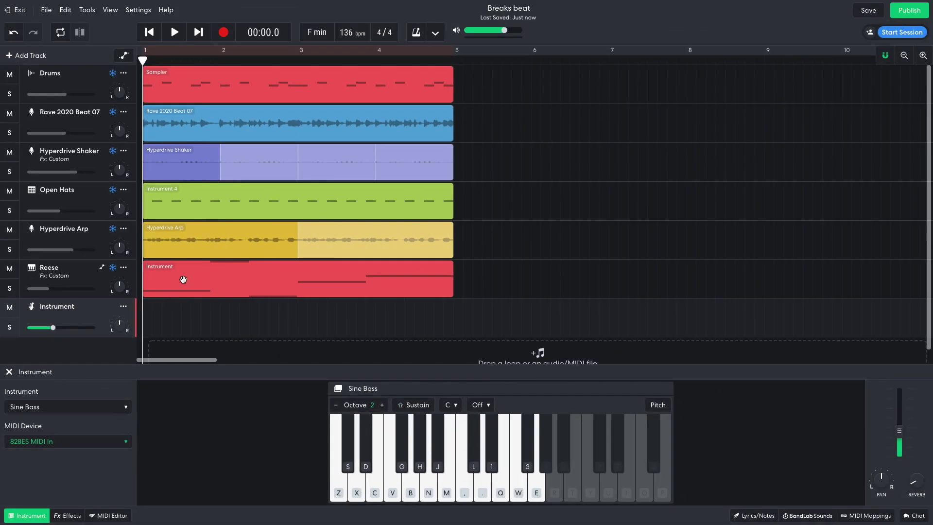
left_click_drag(183, 280, 176, 312)
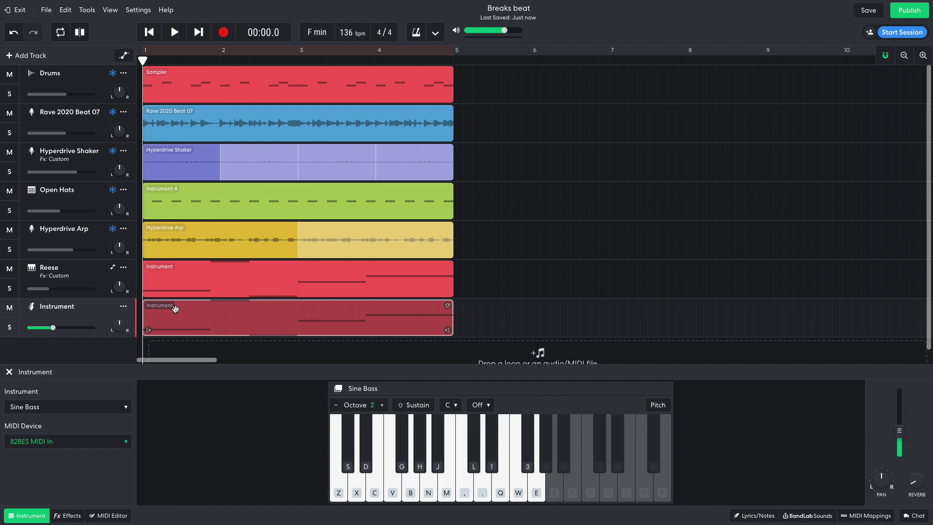
left_click(398, 289)
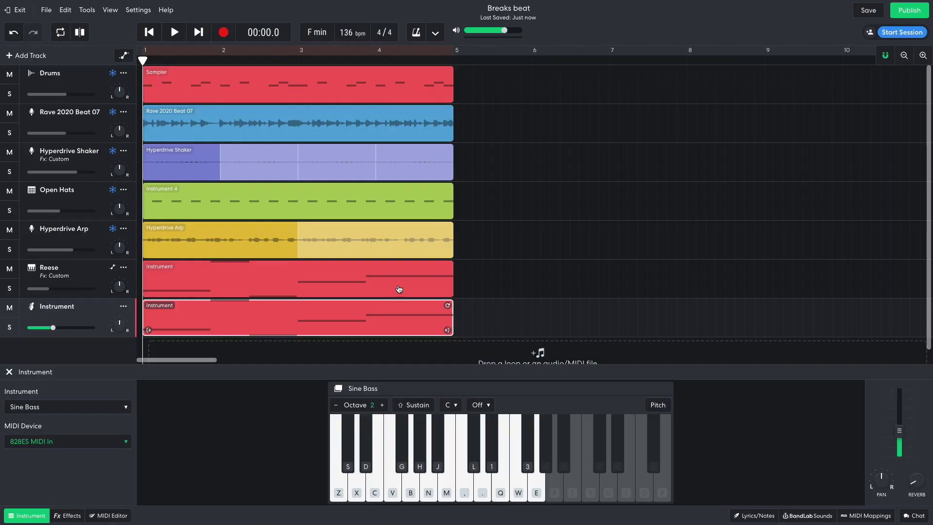
key("space")
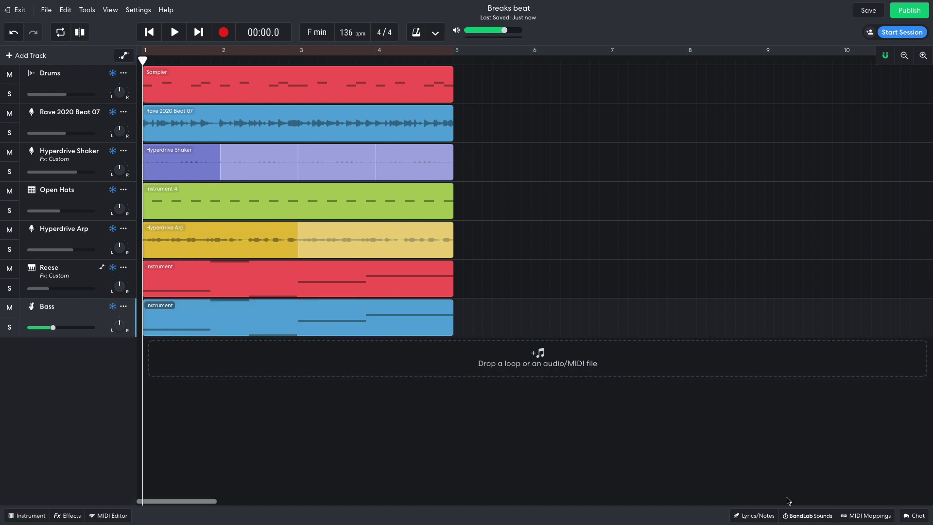
Drag the Oh Scratch 05 loop from the sound library onto a new track at bar 1 and play.
left_click(804, 515)
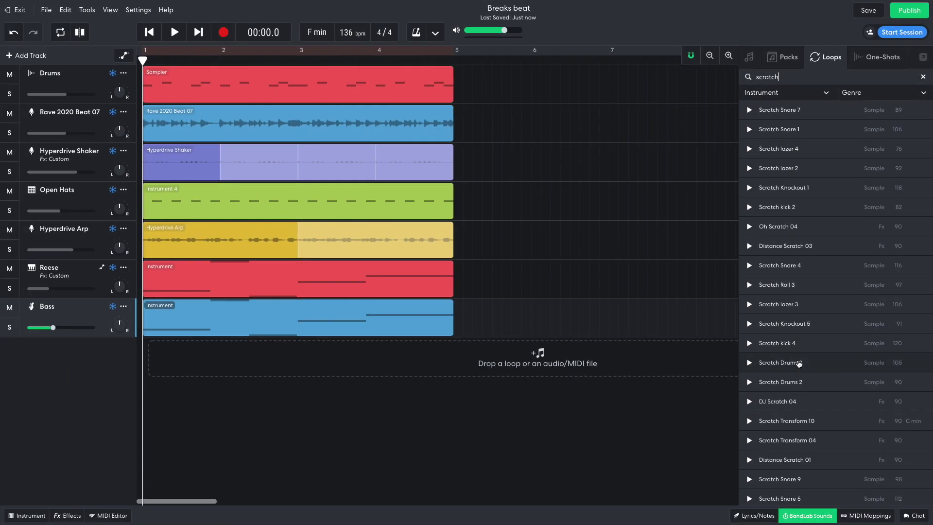
scroll(747, 509, "down", 2)
scroll(799, 364, "down", 10)
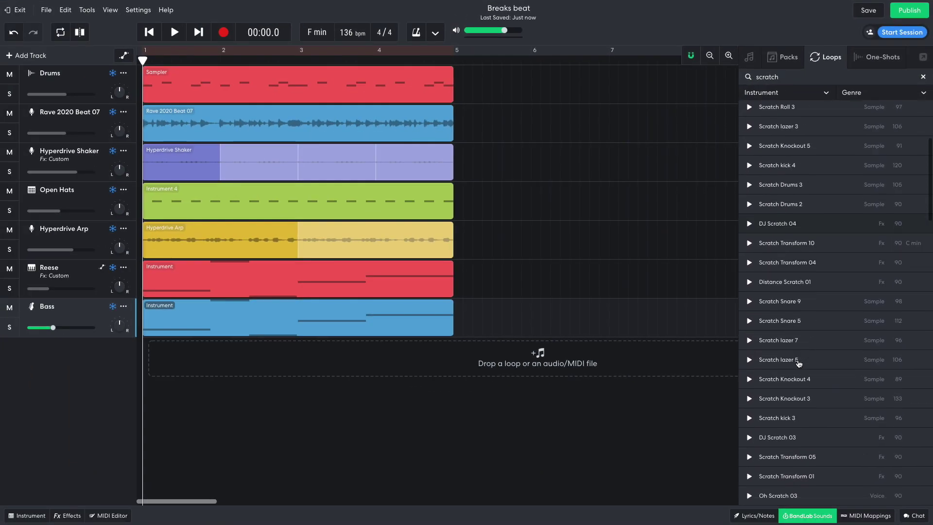
scroll(801, 354, "down", 4)
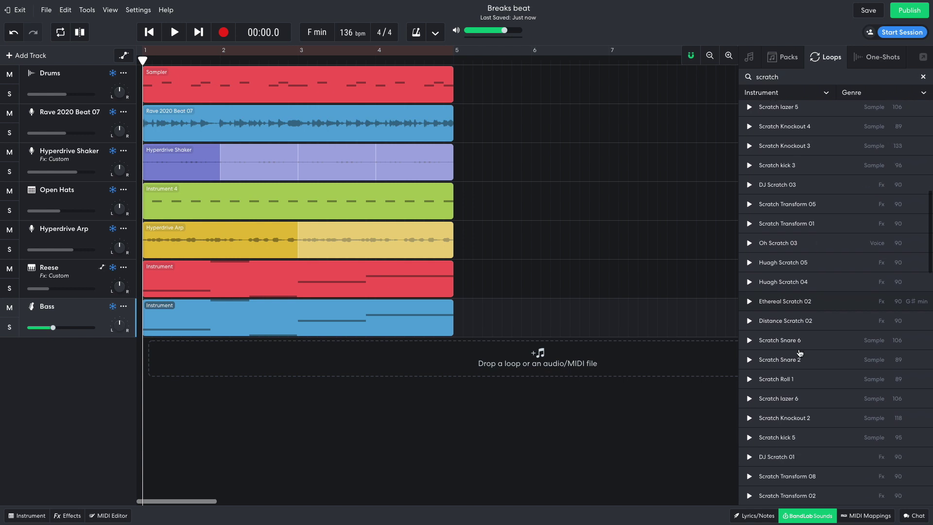
left_click_drag(775, 433, 412, 327)
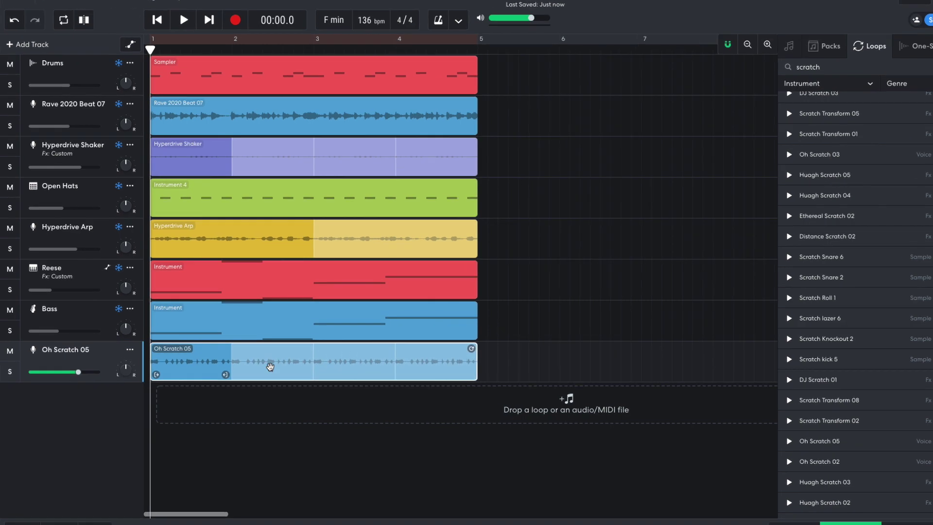
mouse_move(81, 368)
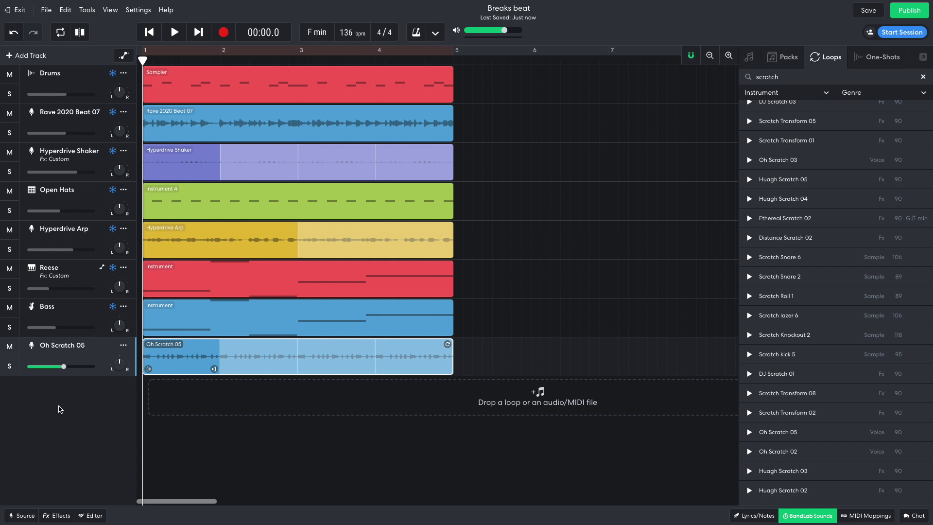
key("space")
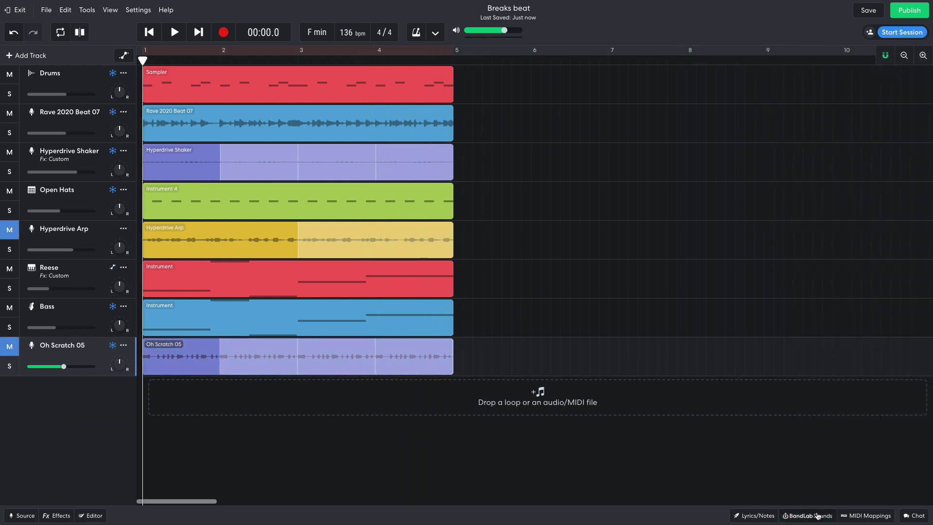
Open the Rave 2020 pack, filter to Synth, place Synth 11 on a new track at bar 1, and audition it.
left_click(818, 516)
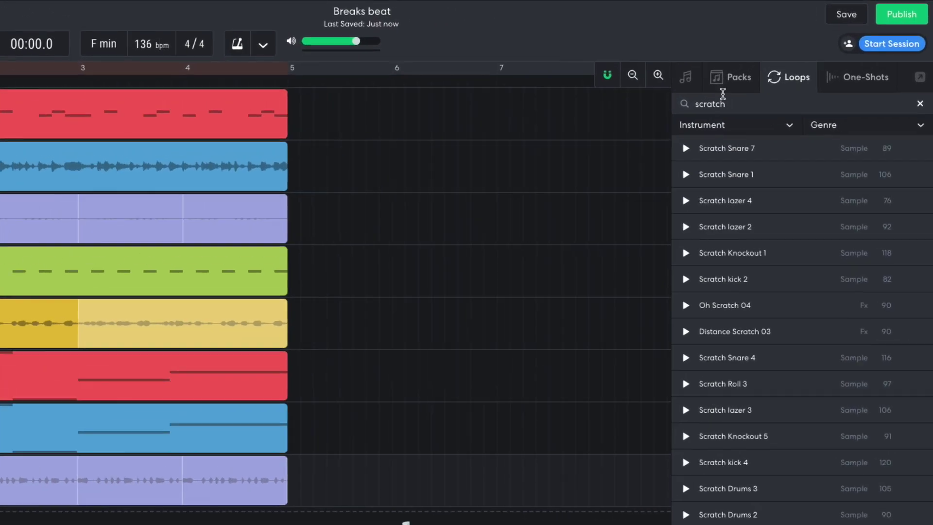
left_click(788, 61)
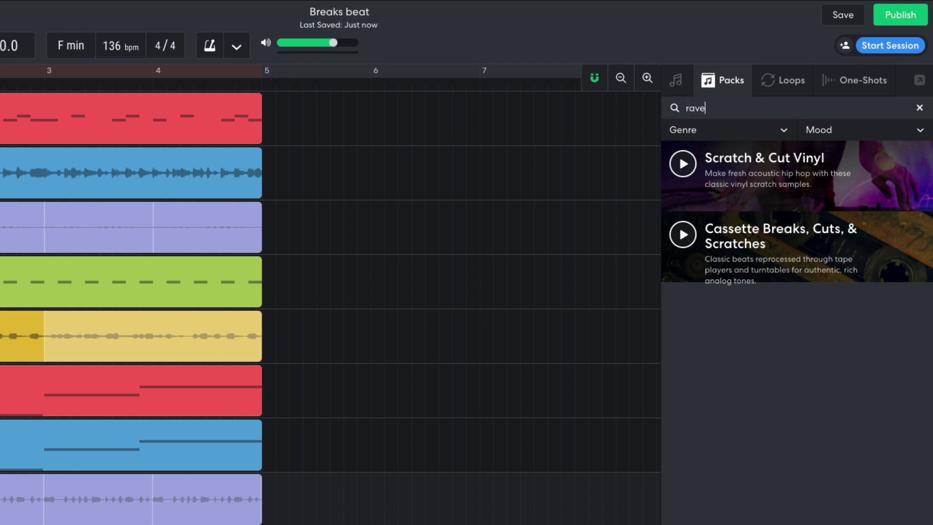
left_click(742, 181)
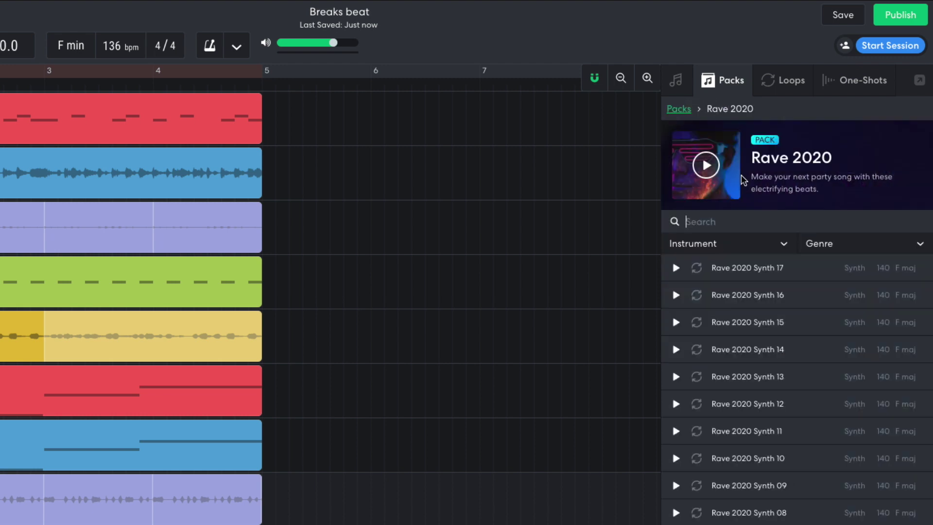
left_click(726, 248)
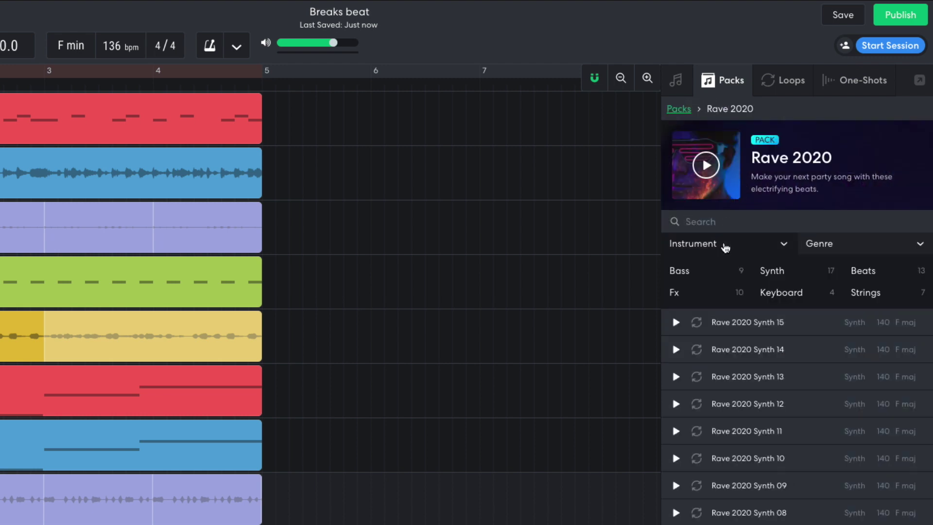
left_click(770, 268)
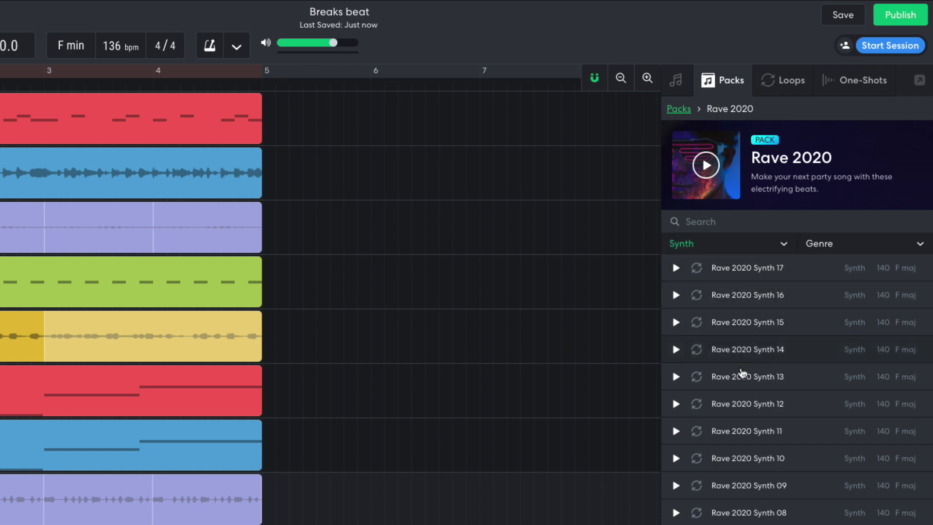
left_click_drag(741, 431, 170, 394)
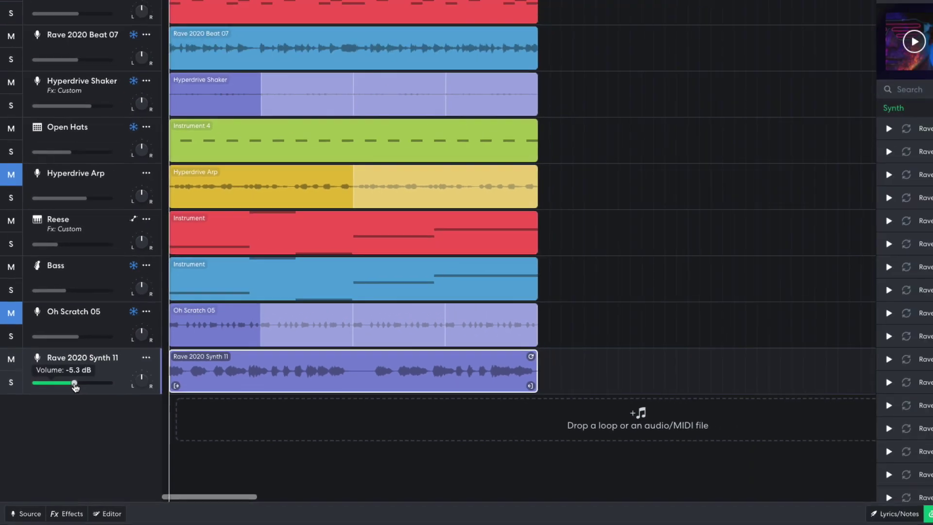
key("space")
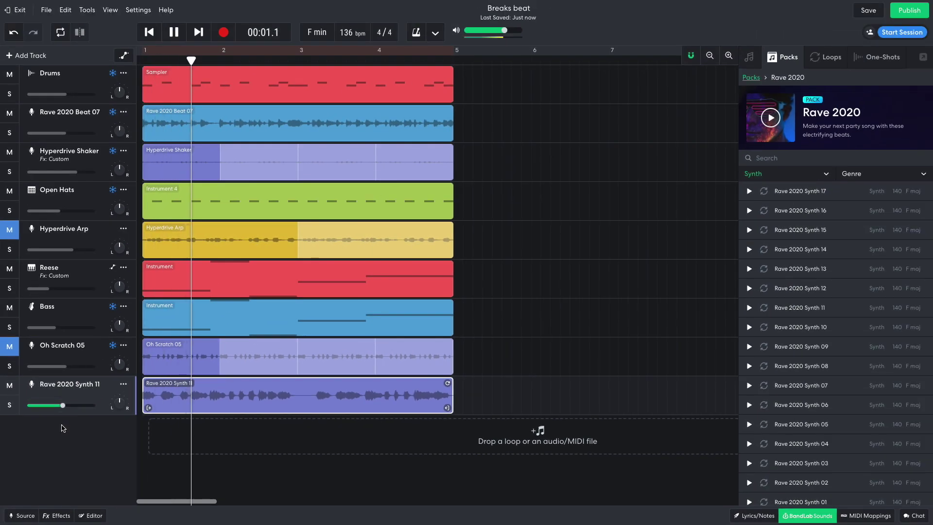
key("space")
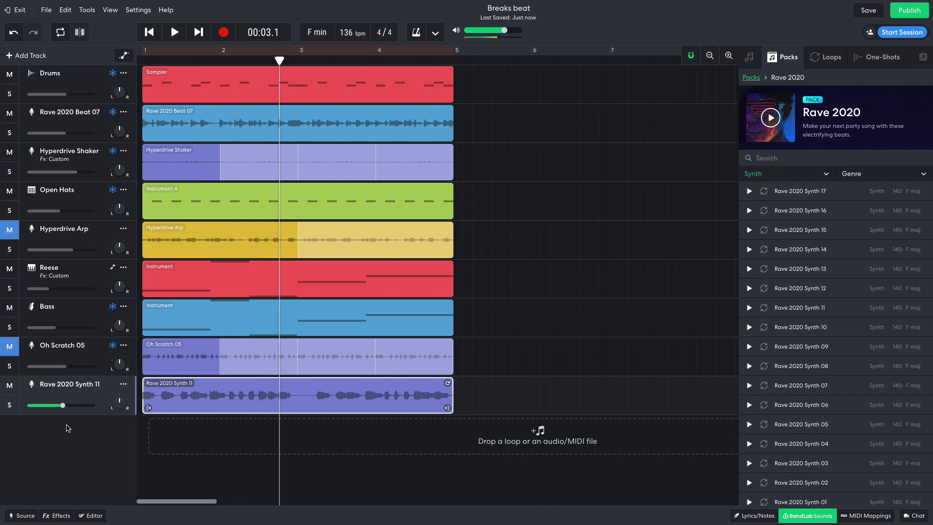
Lower the Synth 11 clip's pitch shift three steps to 0 and return the playhead to the start.
double_click(175, 395)
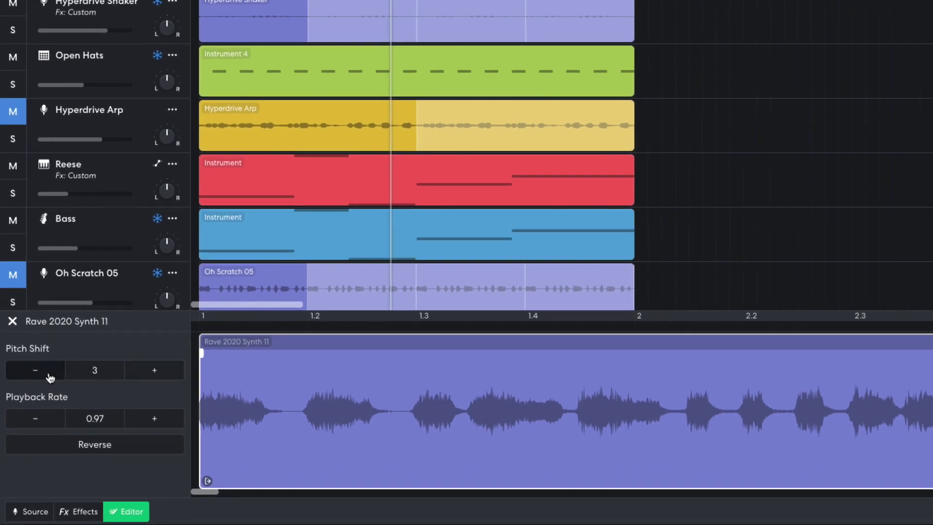
left_click(50, 378)
left_click(50, 377)
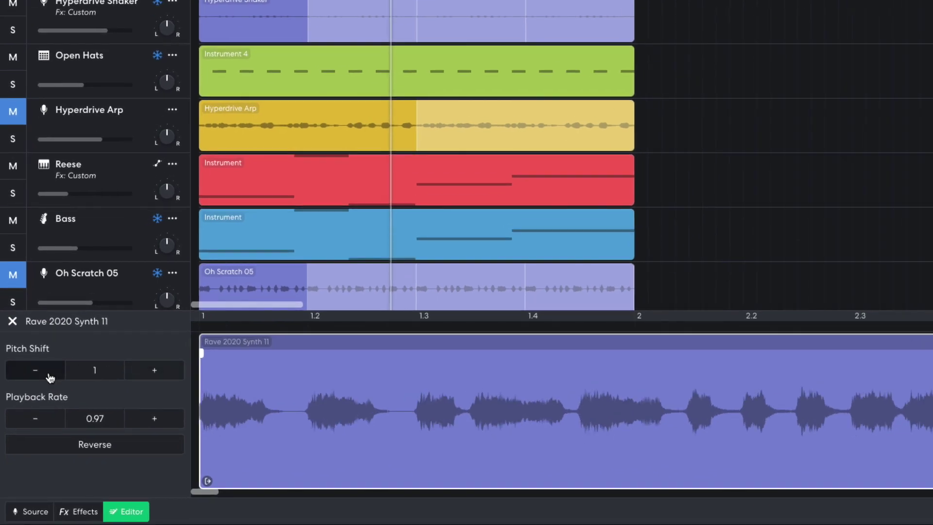
left_click(50, 377)
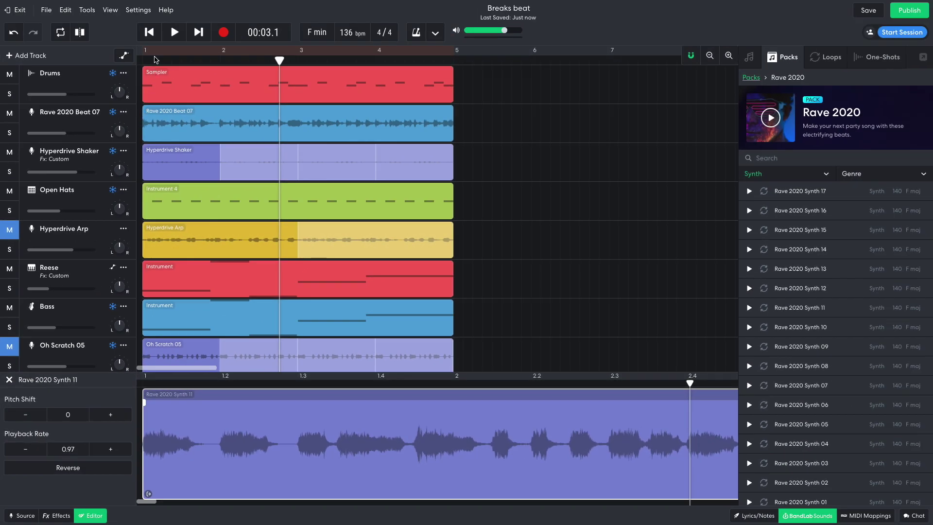
left_click(148, 34)
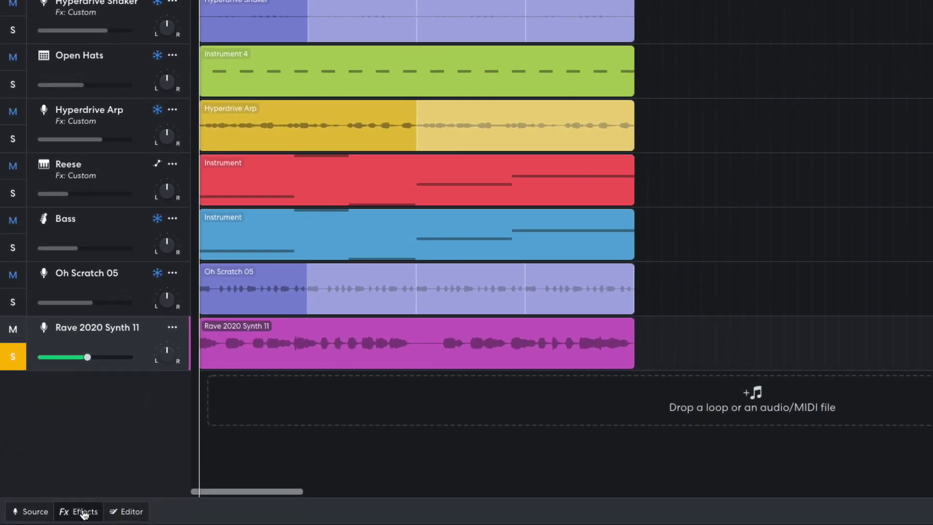
Add a Delay > Filter Echo to Rave 2020 Synth 11 and play it to hear the echo.
left_click(57, 516)
left_click(233, 421)
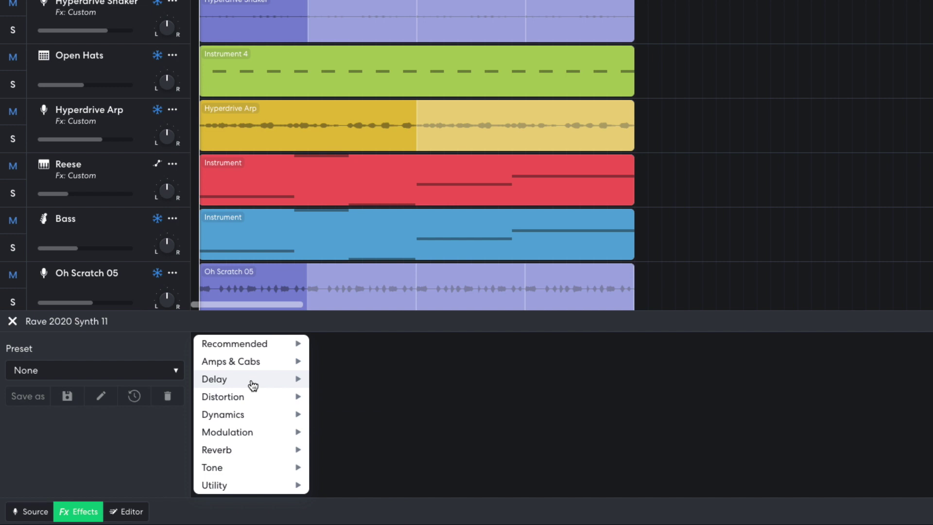
mouse_move(277, 382)
left_click(346, 396)
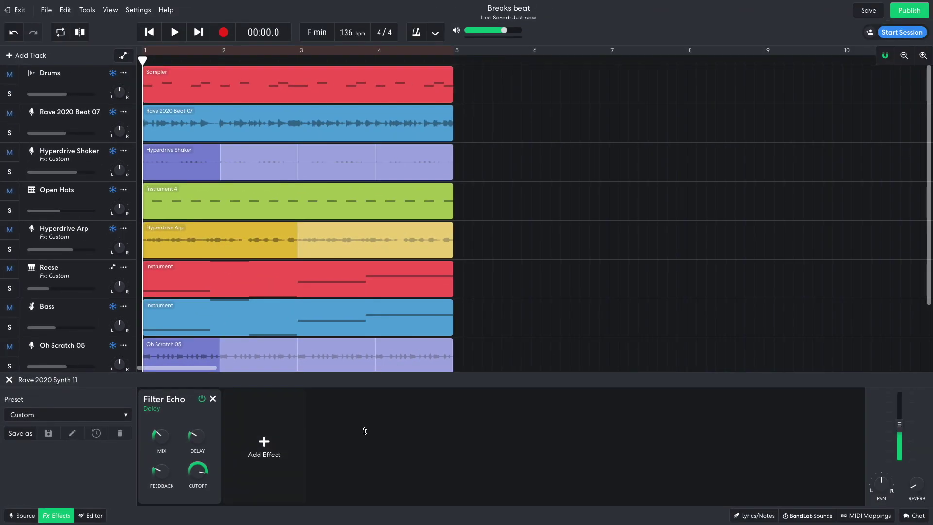
scroll(424, 283, "down", 3)
key("space")
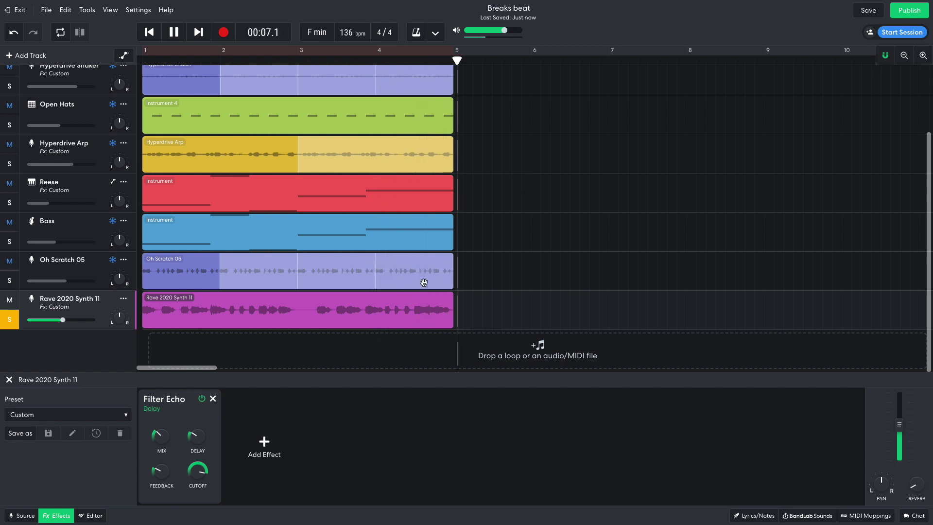
key("space")
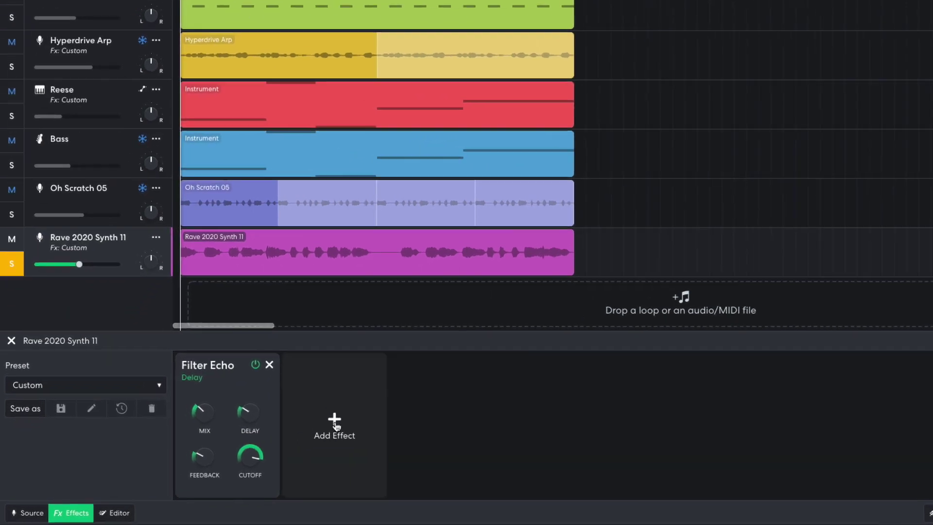
Add a Studio Reverb with mix 3.7 and size 7.5, then play the song.
left_click(264, 446)
mouse_move(265, 448)
mouse_move(358, 447)
left_click(469, 486)
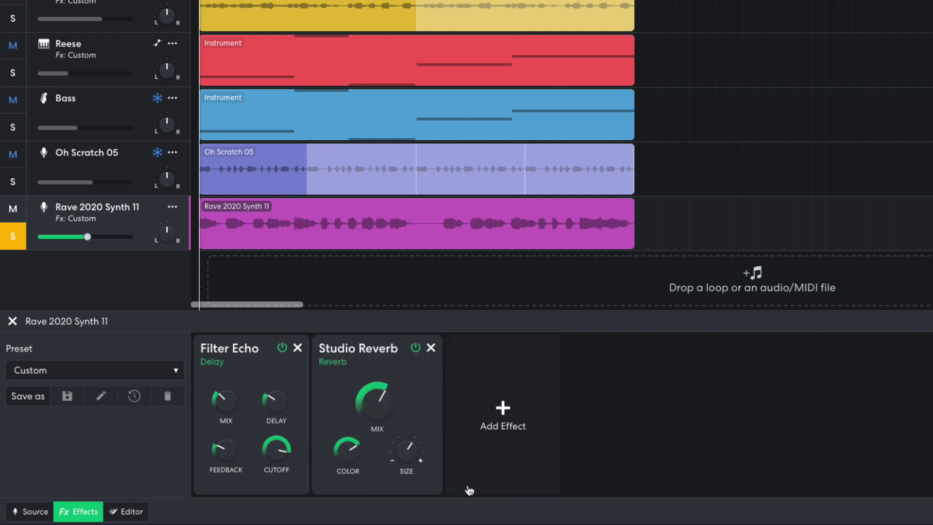
mouse_move(380, 410)
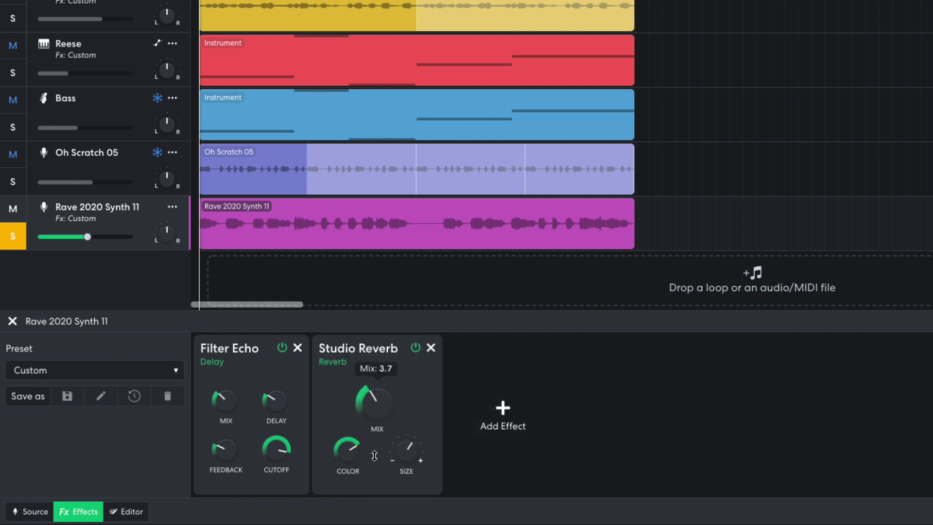
mouse_move(405, 456)
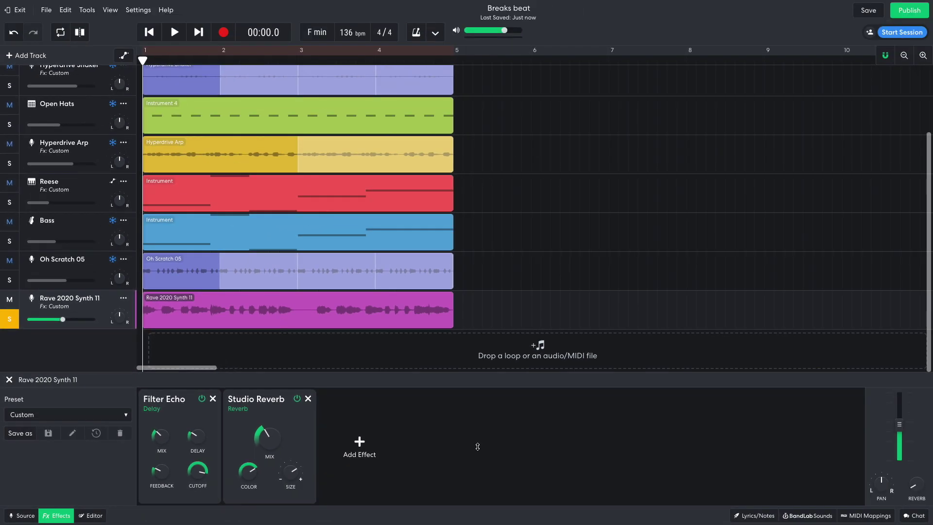
key("space")
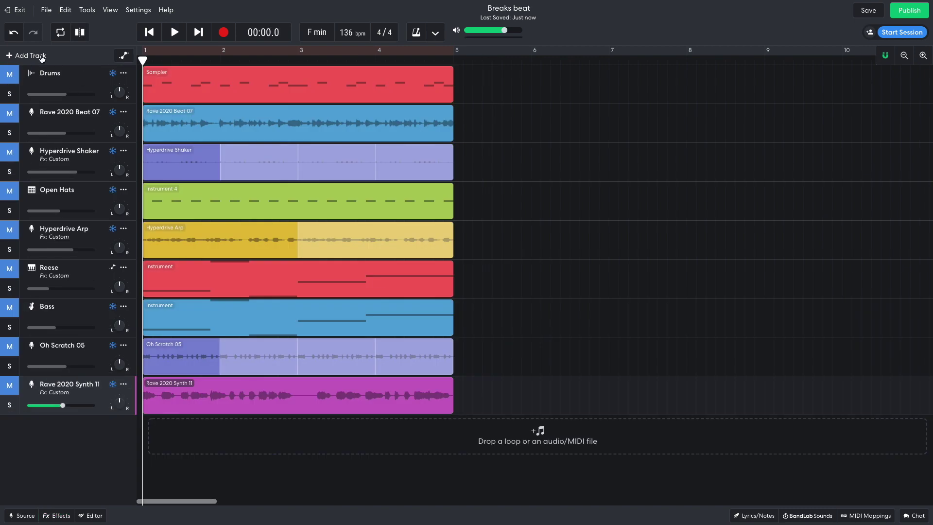
Add a new instrument track and load the Drums > Drum Pads > 909 Kit sound.
left_click(42, 57)
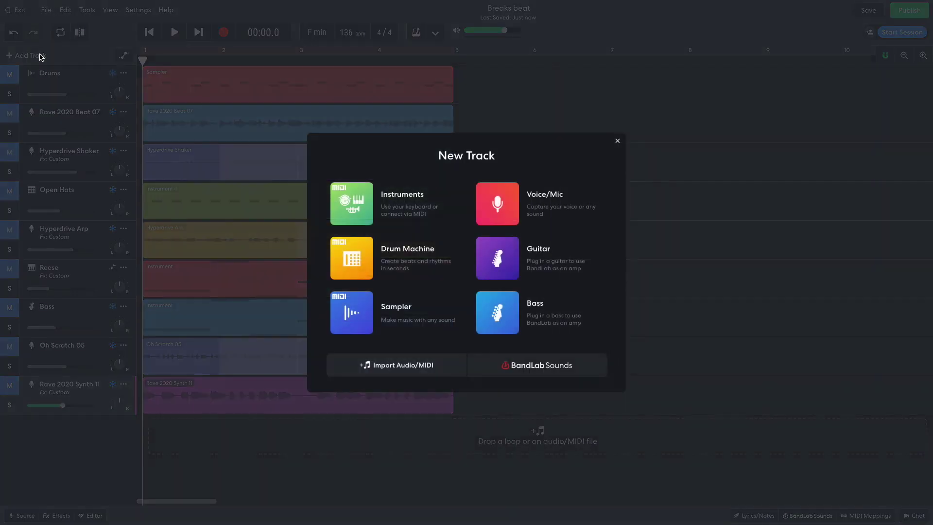
left_click(348, 196)
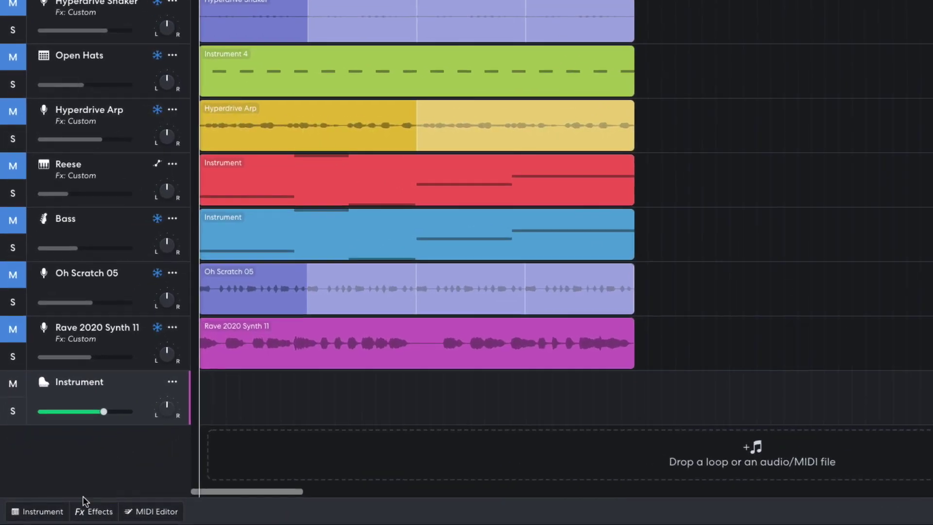
left_click(43, 512)
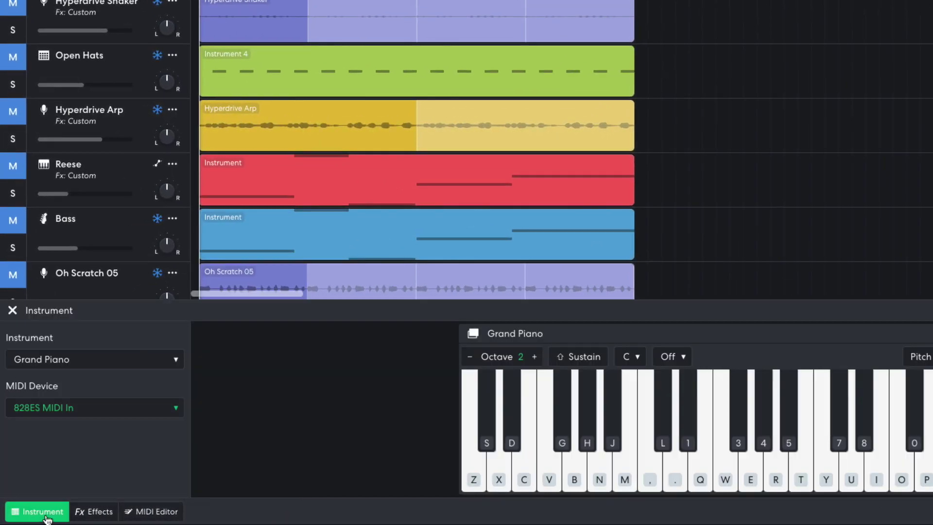
left_click(65, 359)
mouse_move(111, 329)
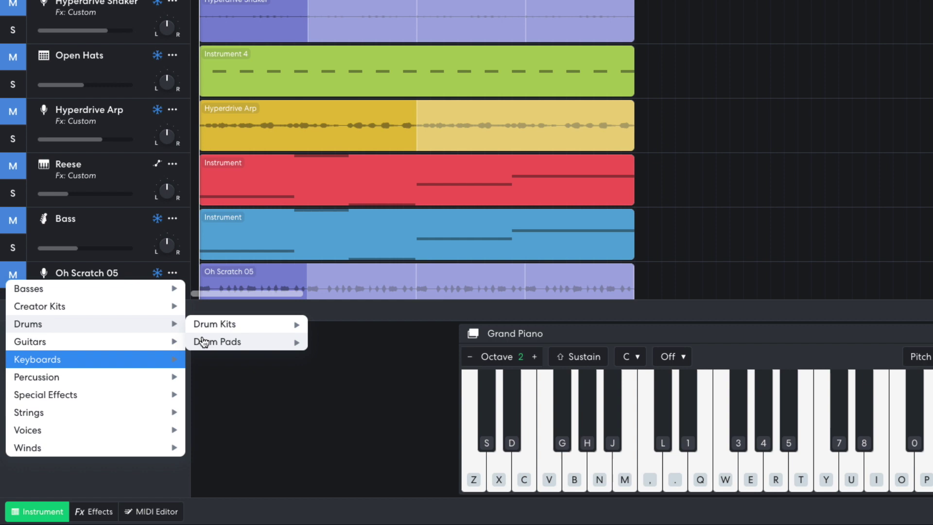
mouse_move(232, 341)
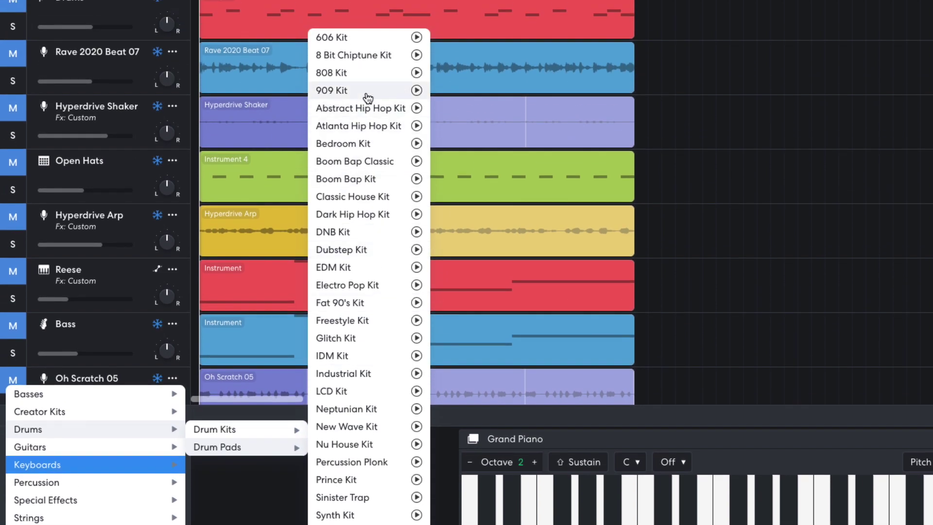
left_click(366, 92)
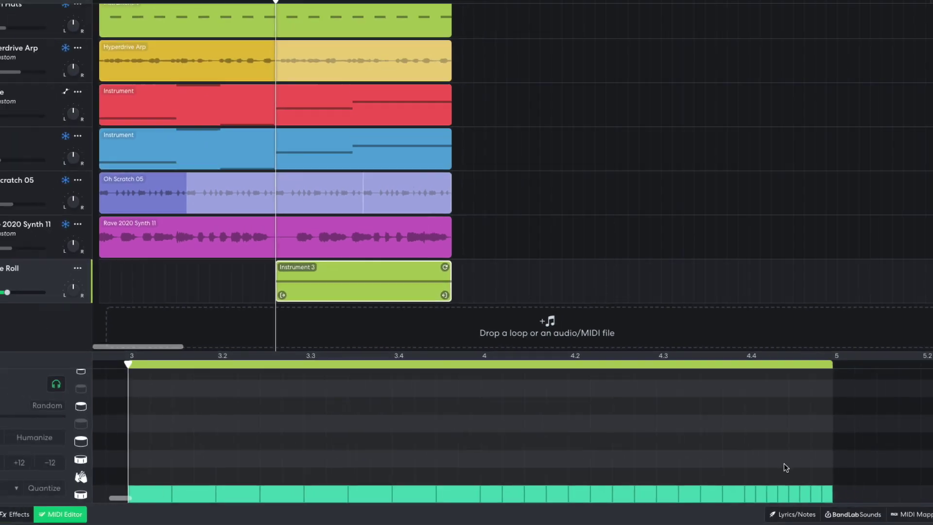
Play back the snare roll and set the editor grid size to 1/32.
key("space")
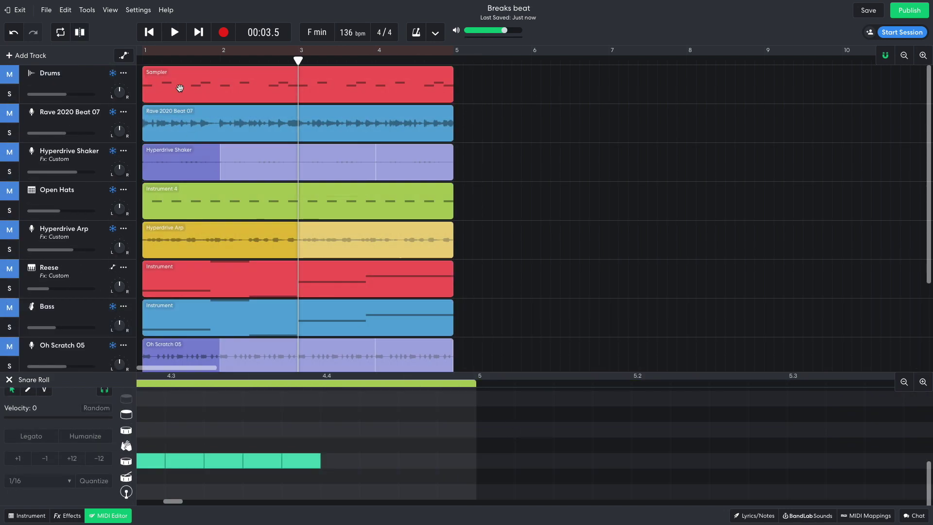
left_click(110, 10)
mouse_move(113, 27)
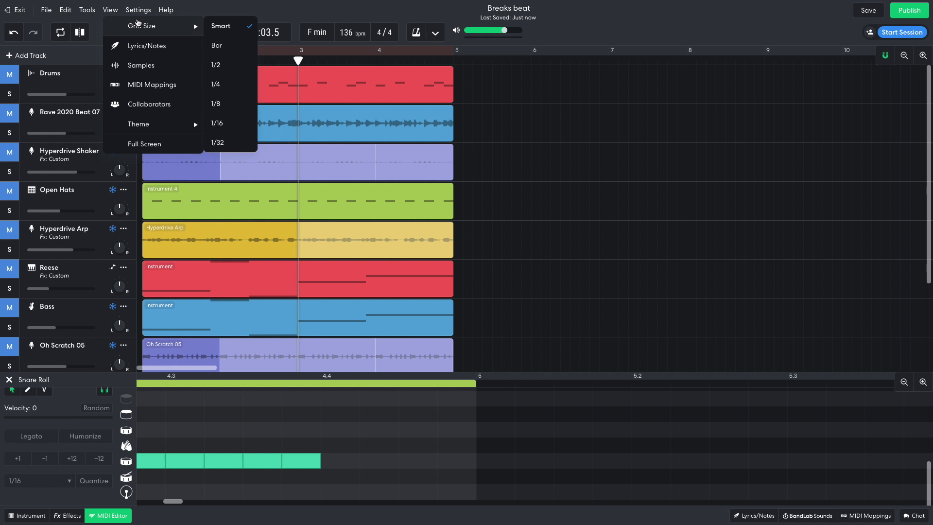
left_click(238, 142)
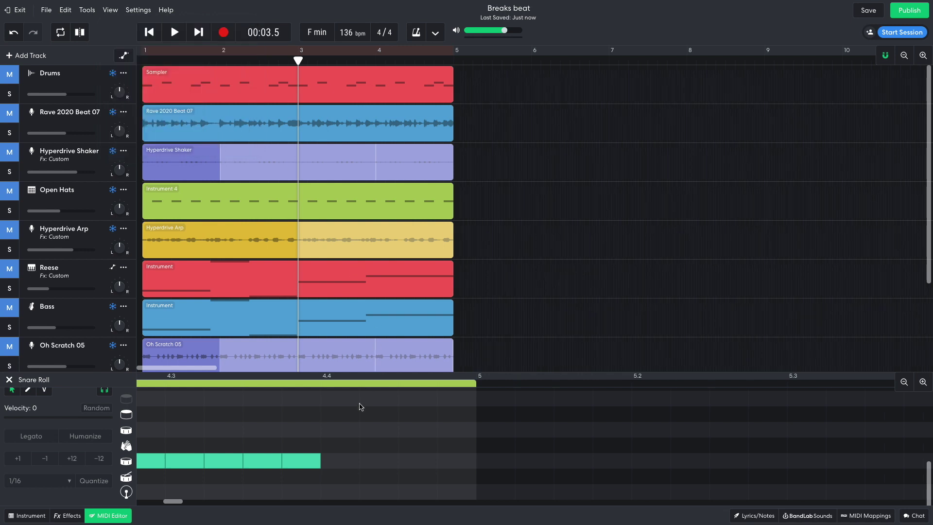
Add eight more snare hits along the roll, reaching right up to bar 5.
left_click(333, 463)
left_click(348, 464)
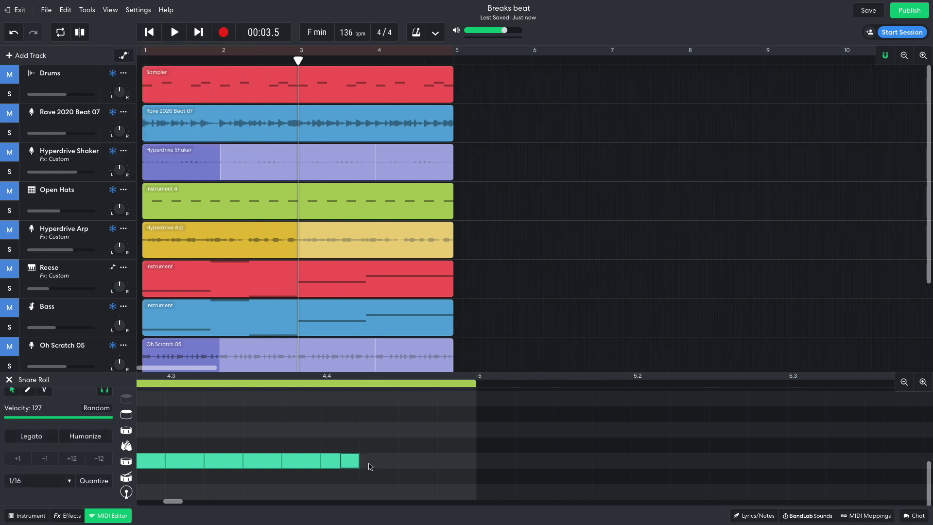
left_click(371, 464)
left_click(389, 462)
left_click(409, 461)
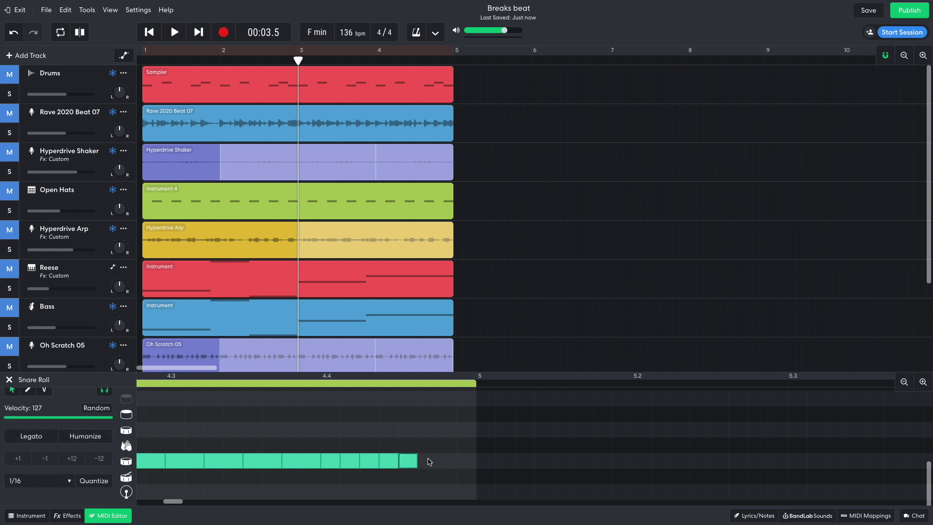
left_click(428, 460)
left_click(447, 459)
left_click(466, 461)
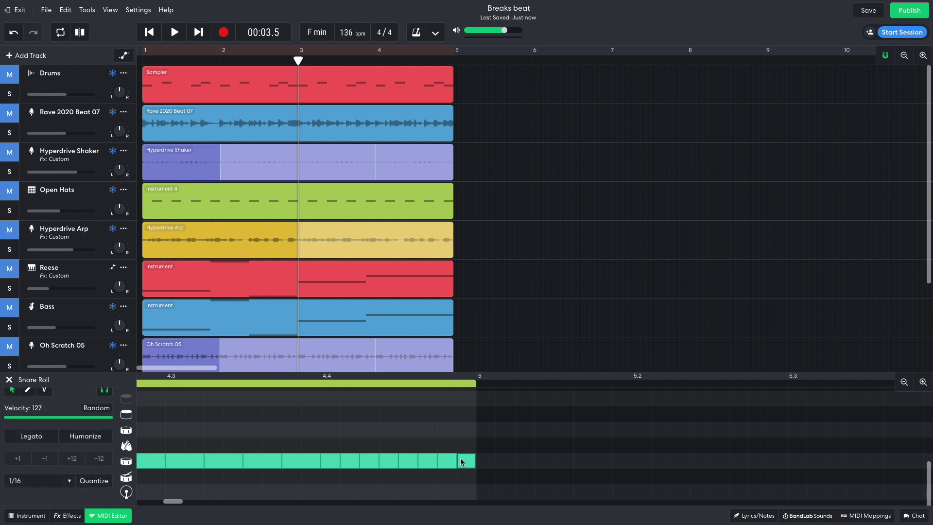
Switch the editor grid size back to Smart.
left_click(111, 10)
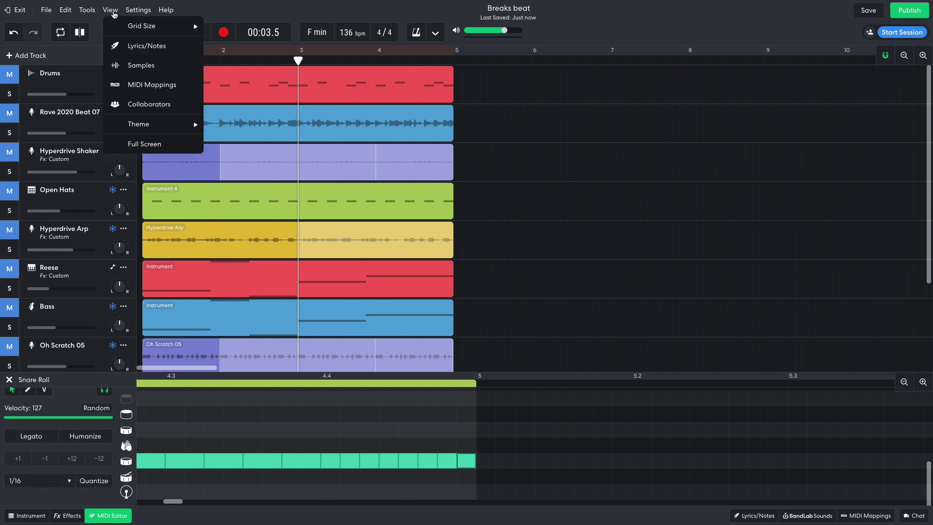
mouse_move(119, 24)
left_click(219, 27)
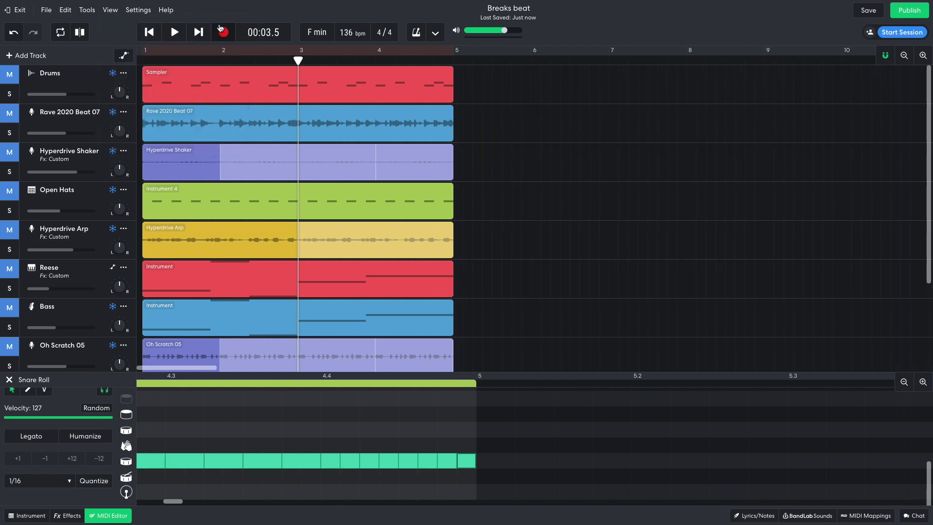
Close the note editor and add a Modulation > Phase 45 effect to the Snare Roll.
key("e")
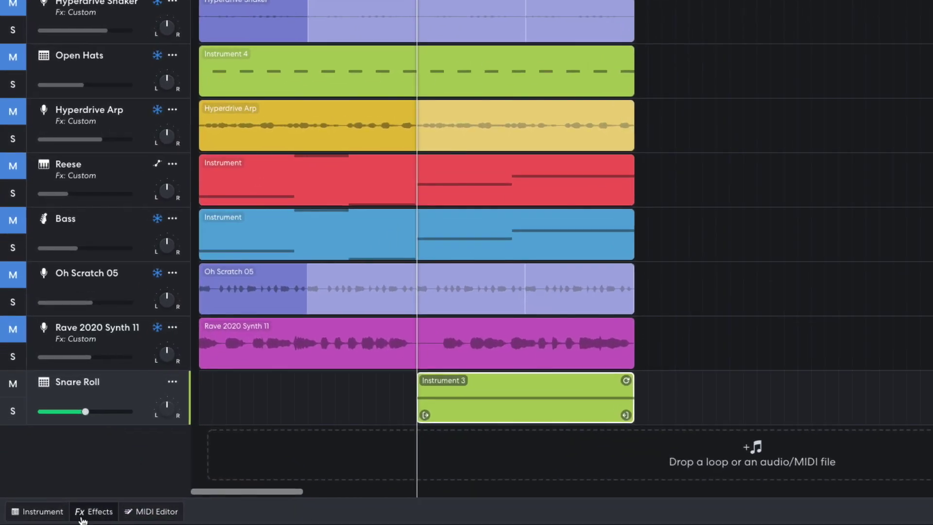
left_click(92, 512)
left_click(243, 426)
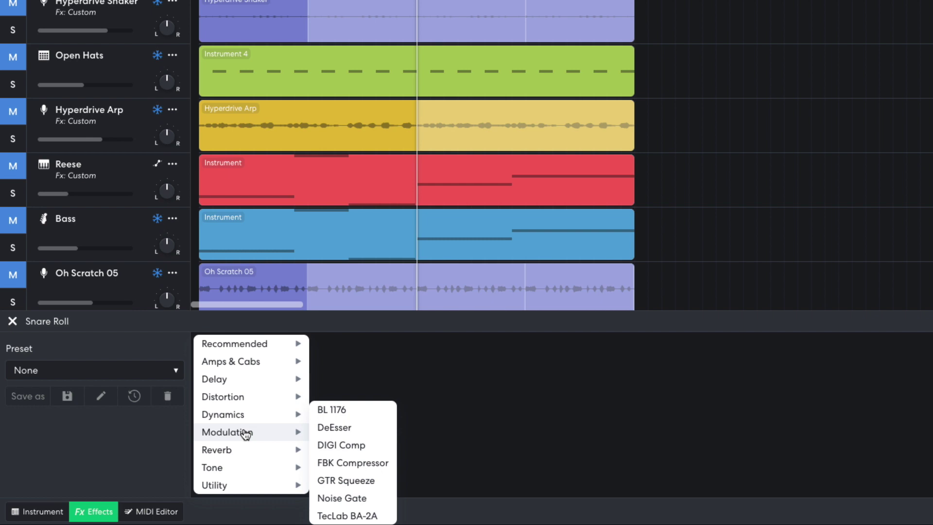
mouse_move(245, 433)
left_click(337, 446)
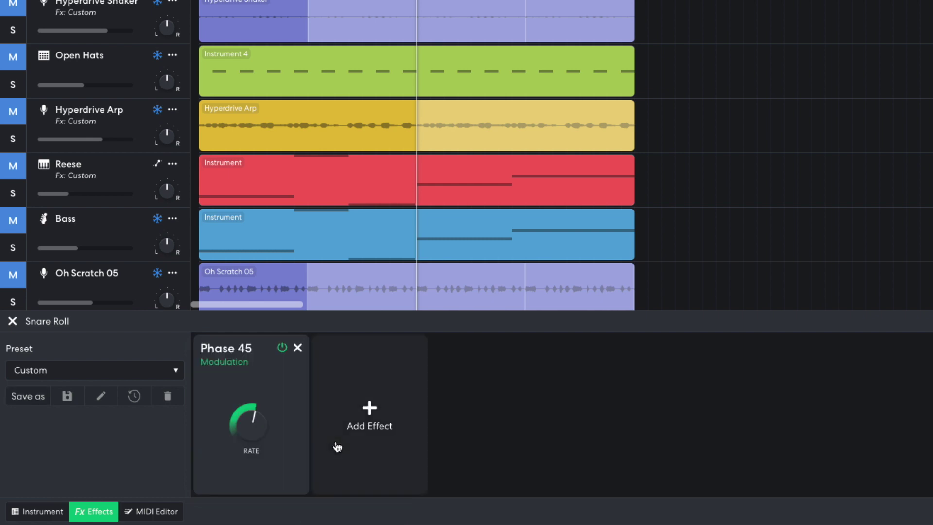
Close the effects panel and play the song to hear the phased snare.
left_click(99, 512)
key("space")
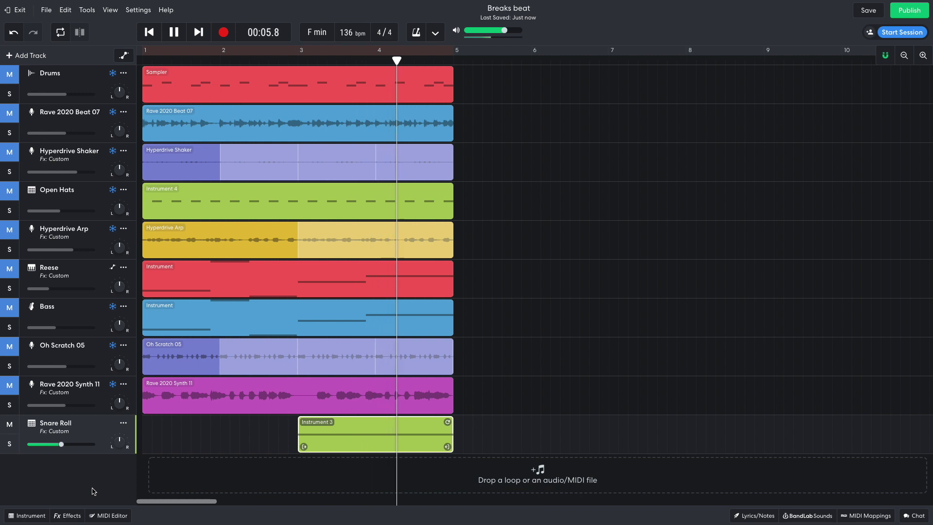
key("space")
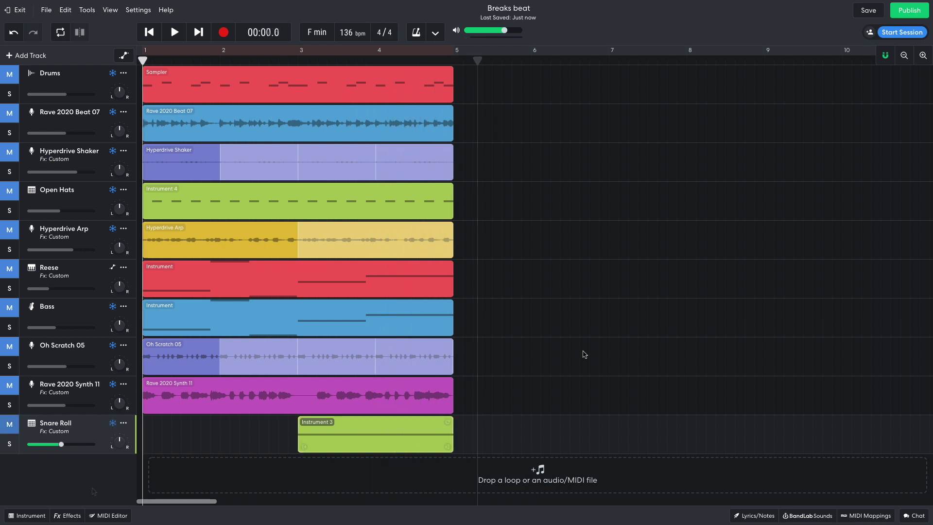
Place the Deep Impact one-shot on a new track at bar 1, lower it to about -6 dB, and play.
left_click(797, 518)
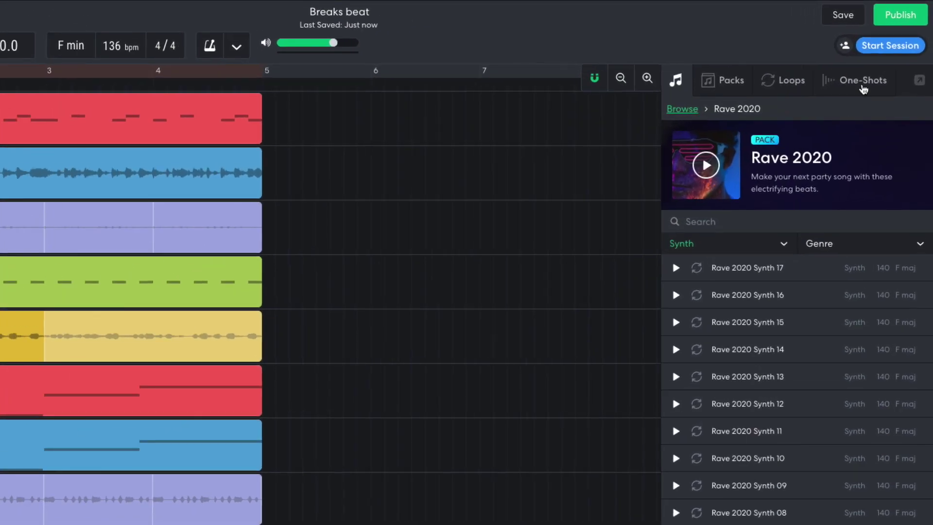
left_click(884, 58)
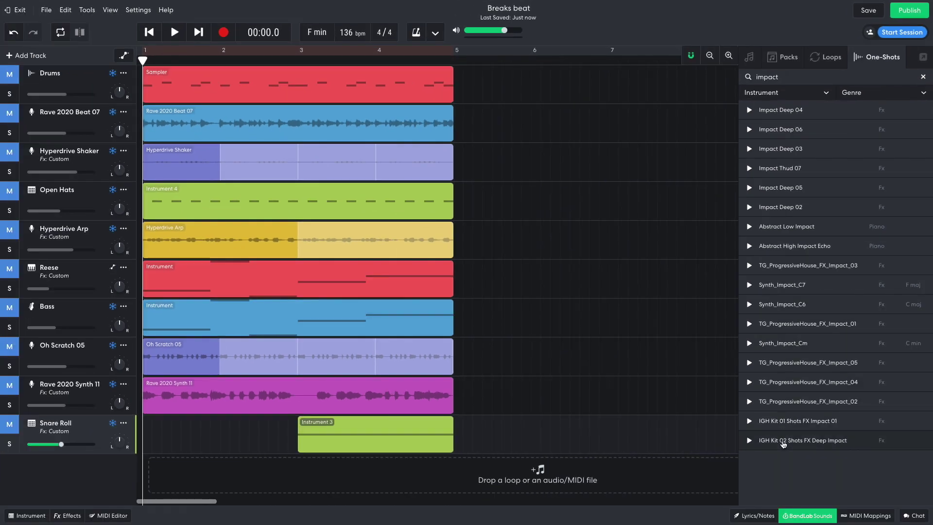
left_click_drag(784, 444, 250, 475)
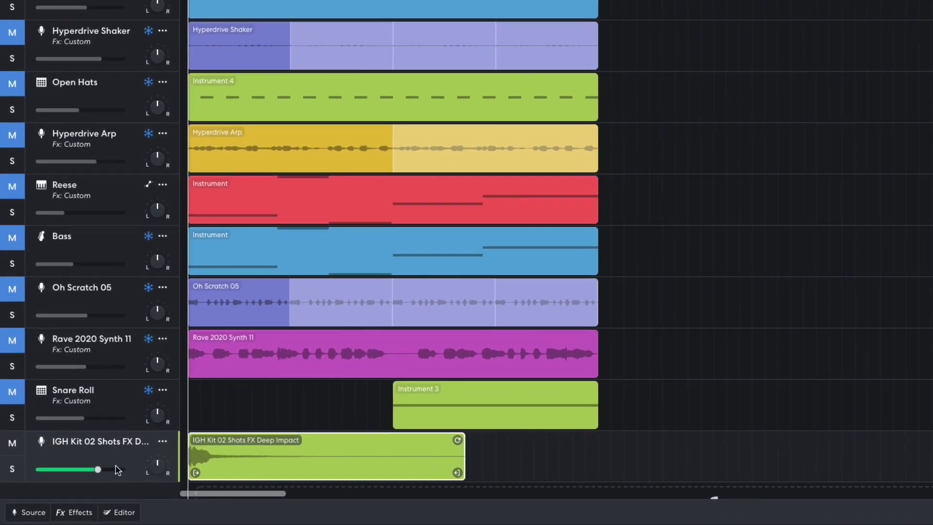
mouse_move(75, 485)
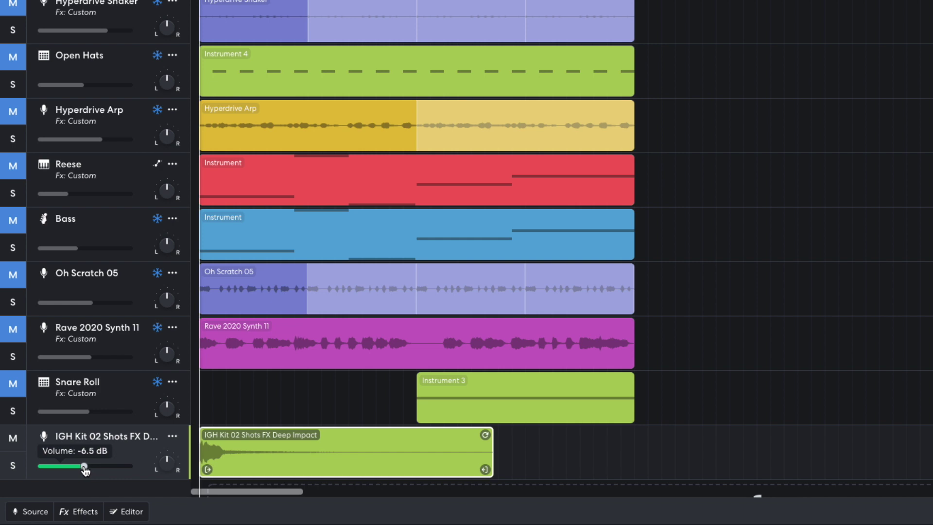
left_click_drag(89, 472, 91, 467)
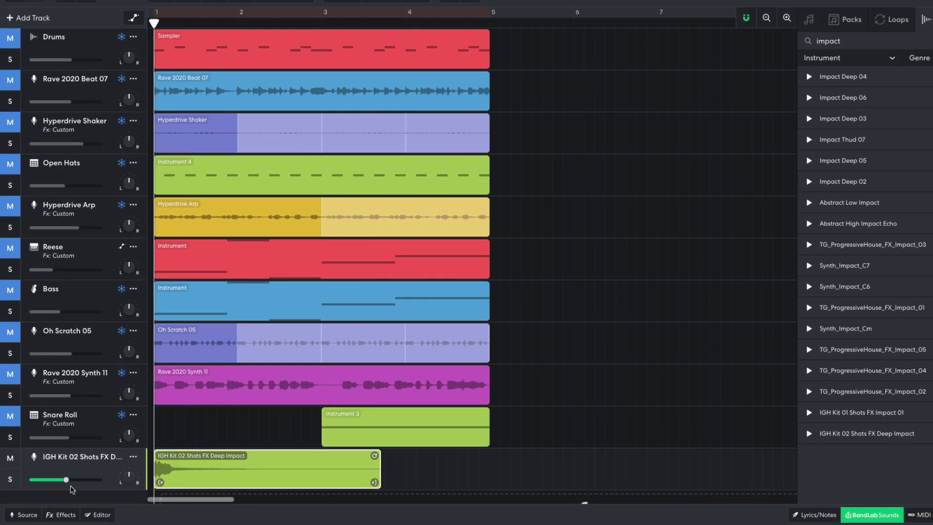
key("space")
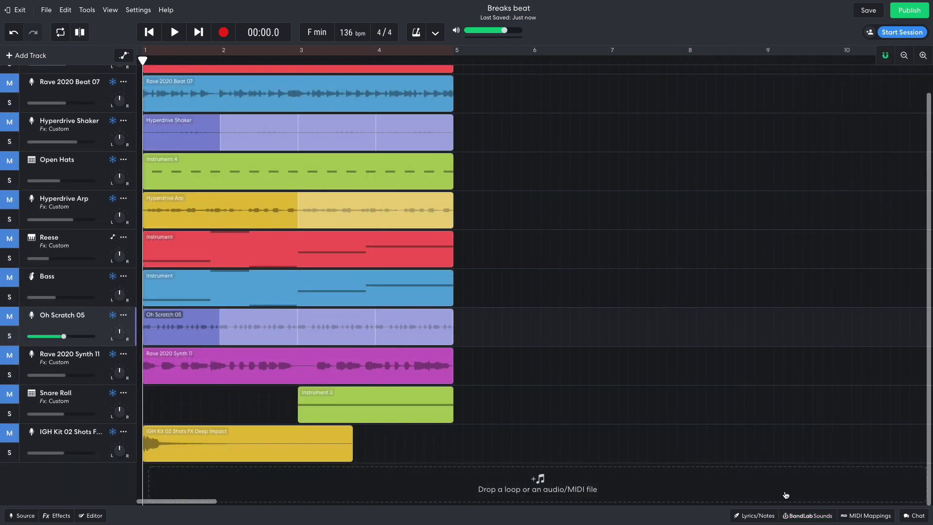
Add the Noise Riser one-shot as a new track, move it to bar 1, and play.
left_click(807, 515)
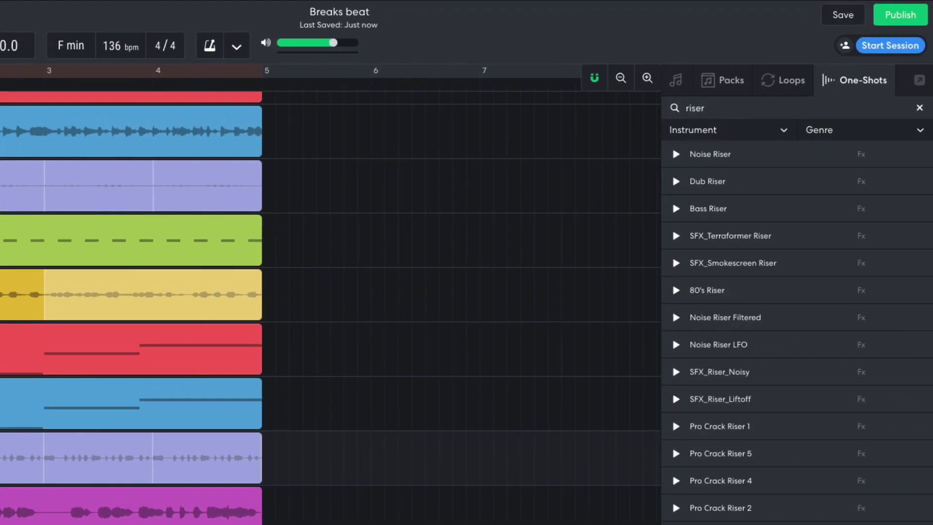
left_click_drag(713, 154, 0, 524)
left_click_drag(226, 483, 189, 485)
scroll(212, 436, "down", 1)
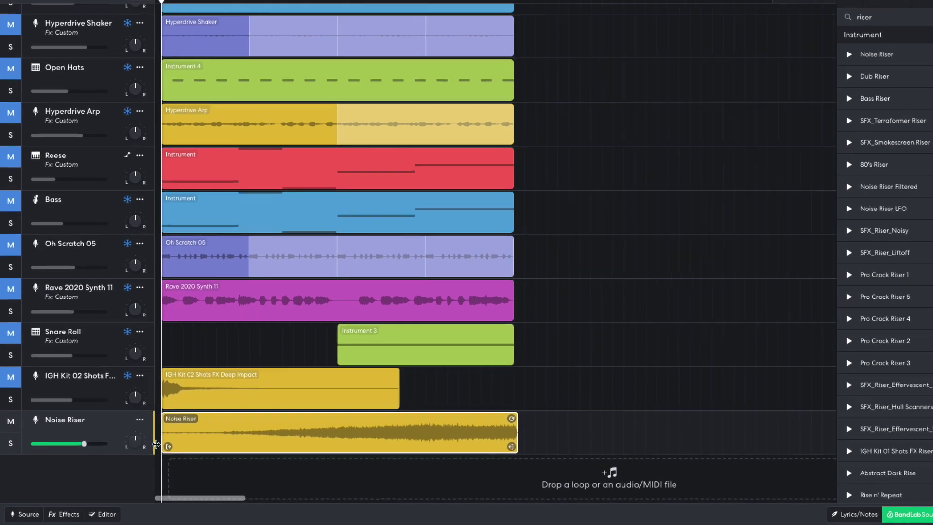
mouse_move(74, 417)
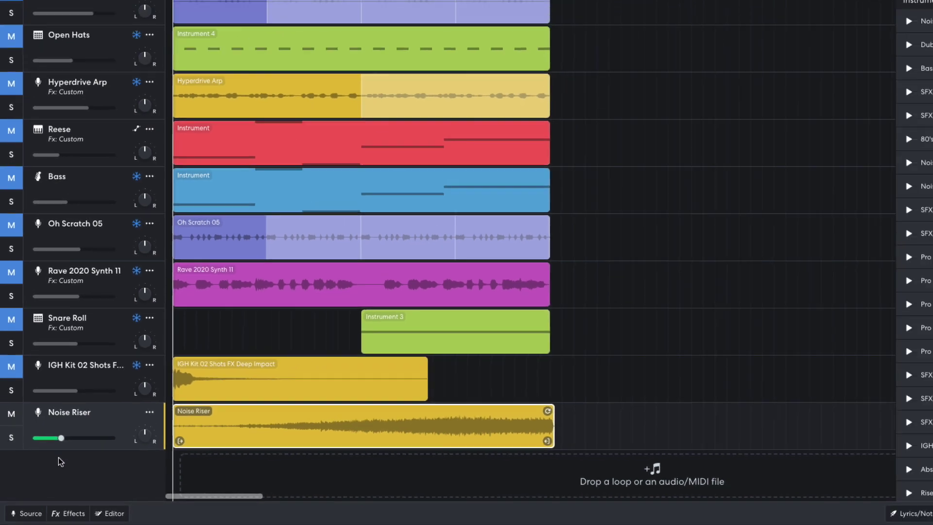
key("space")
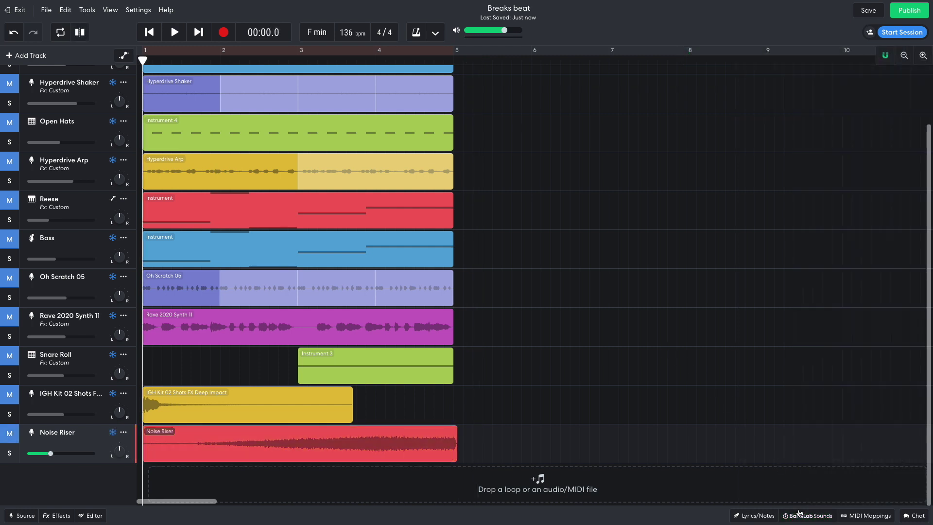
Drag the Tomahawk Crash loop from BandLab Sounds Loops onto a new track at bar 1.
left_click(799, 515)
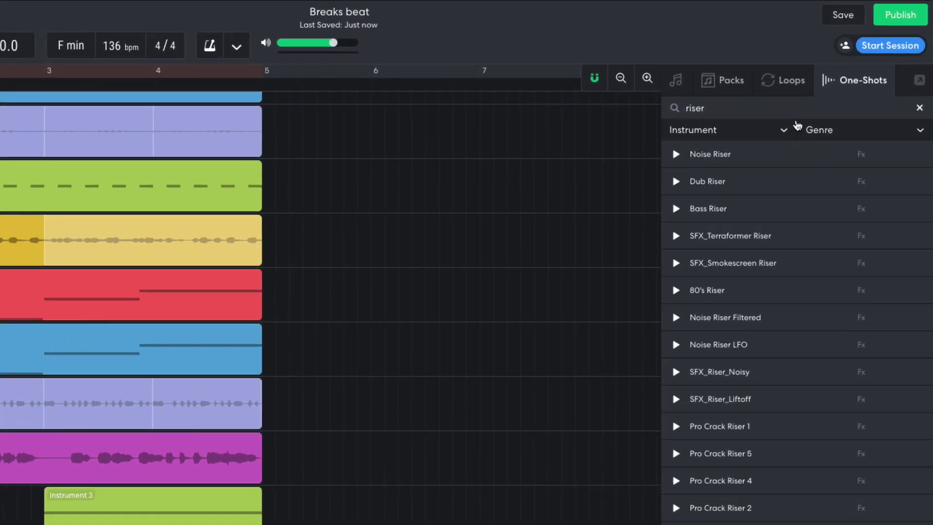
left_click(832, 57)
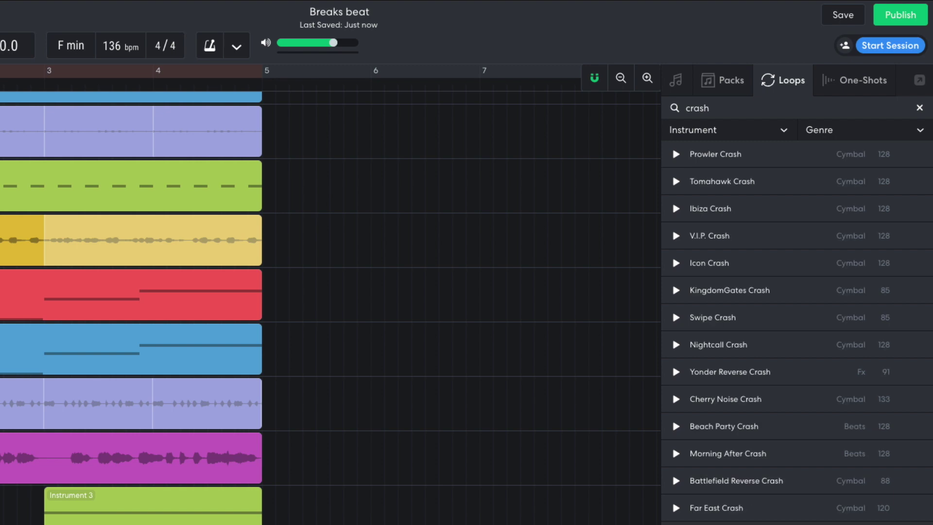
left_click_drag(723, 174, 149, 476)
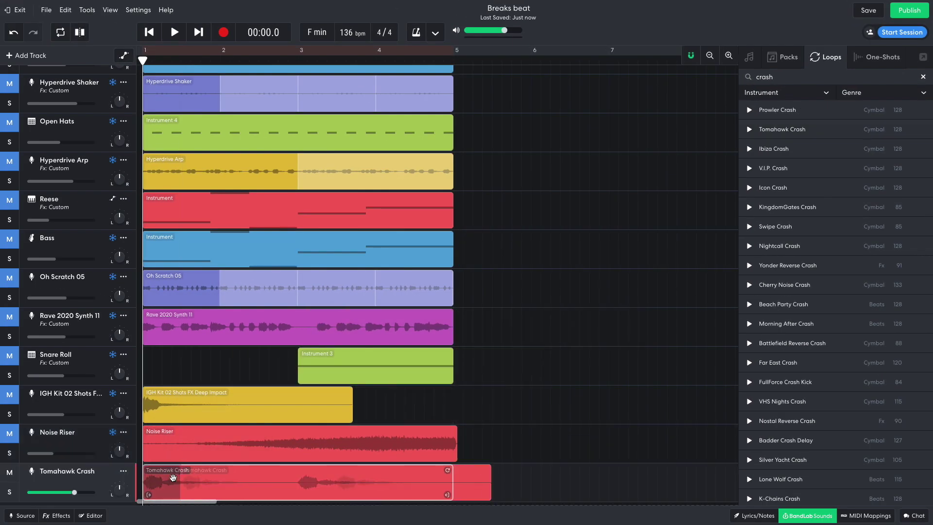
Trim the Tomahawk Crash clip to about two bars and play the full arrangement.
mouse_move(65, 494)
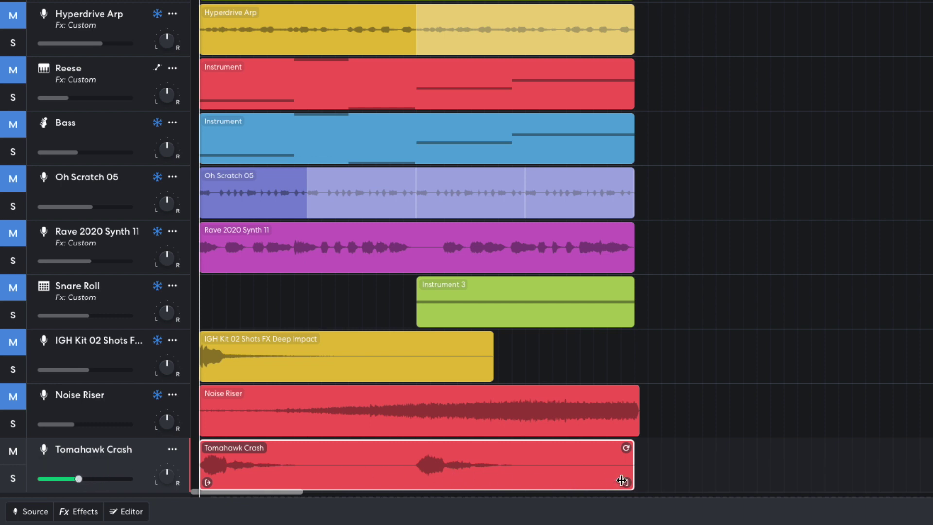
left_click_drag(622, 482, 408, 482)
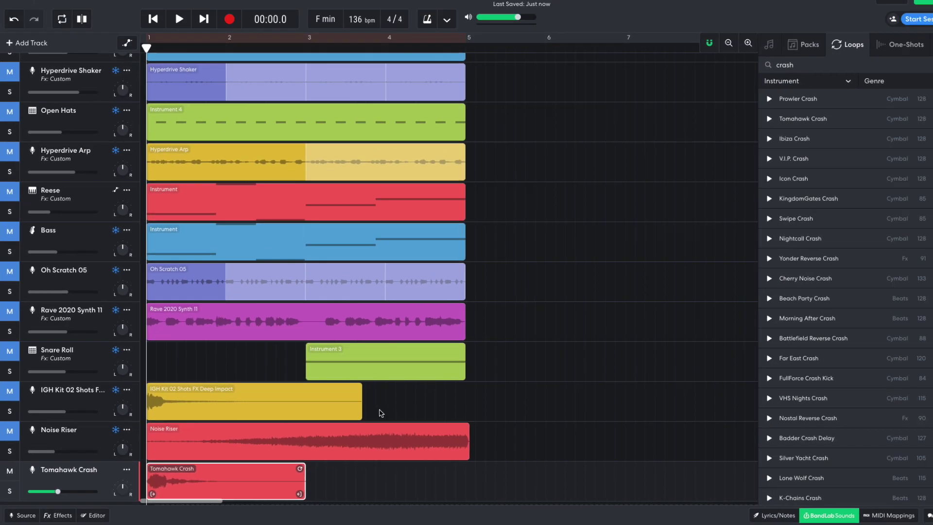
key("space")
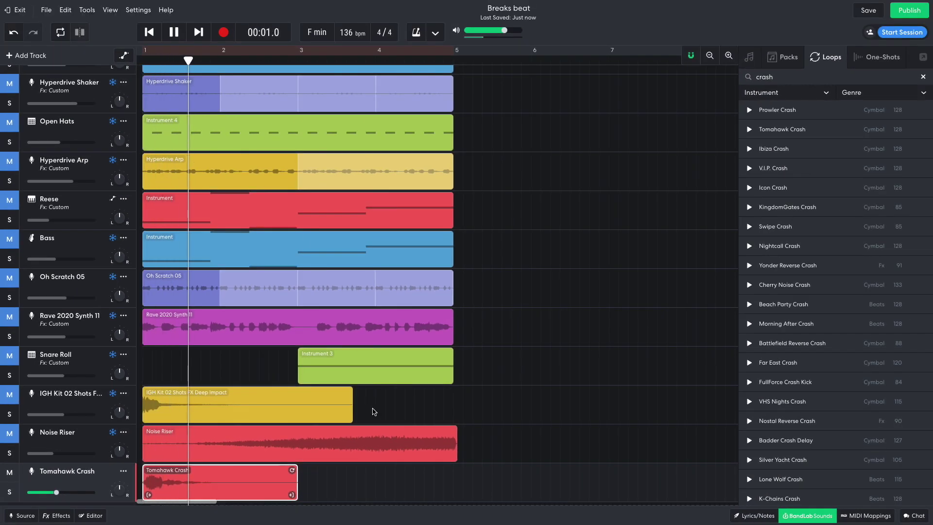
key("space")
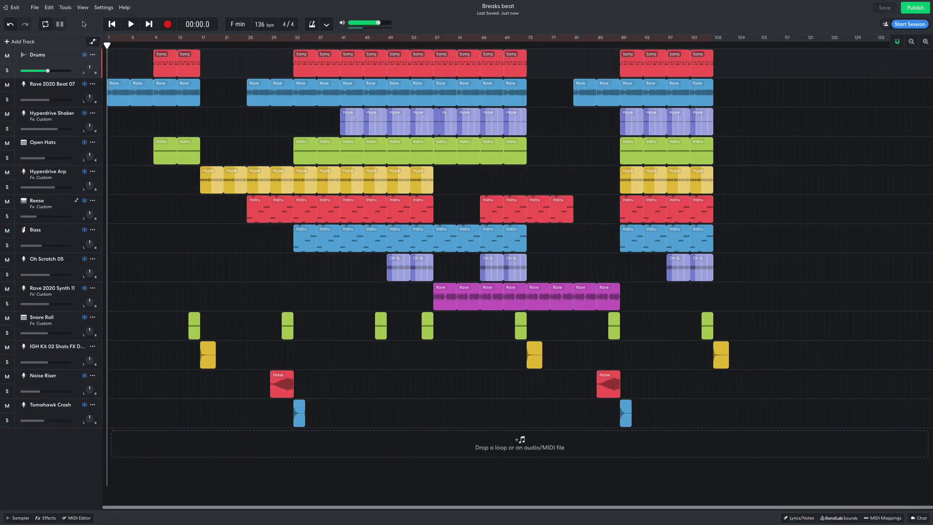
key("space")
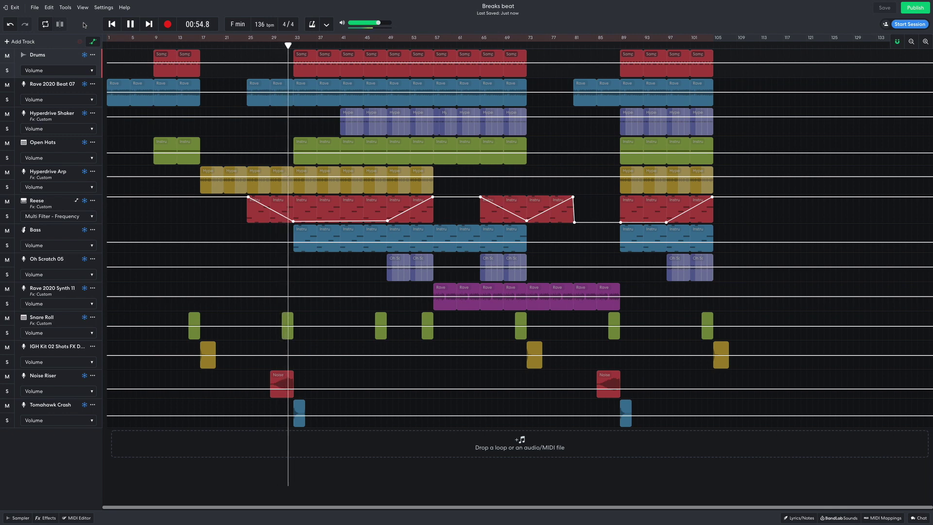
key("a")
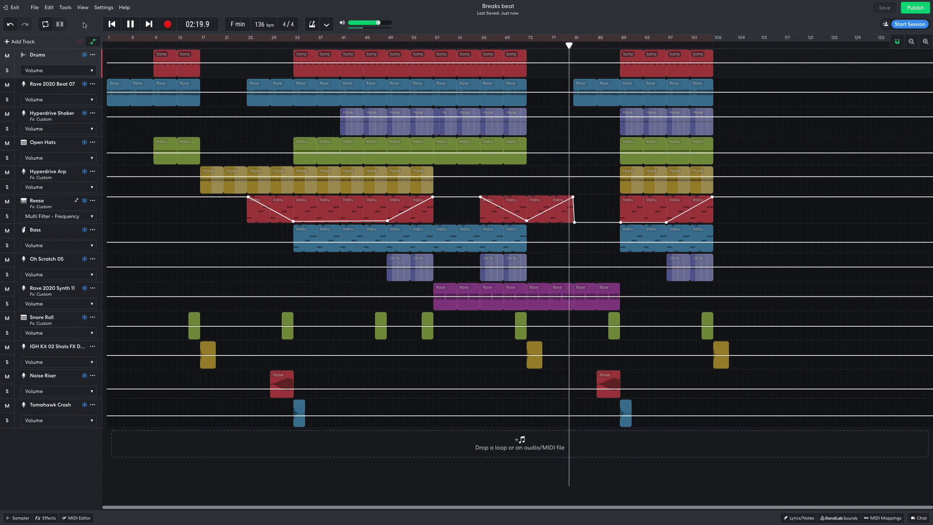
key("a")
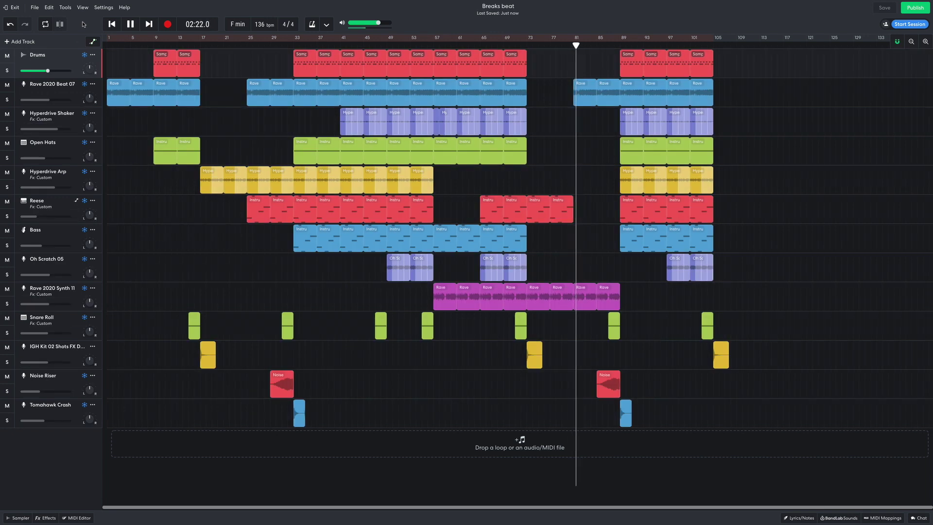